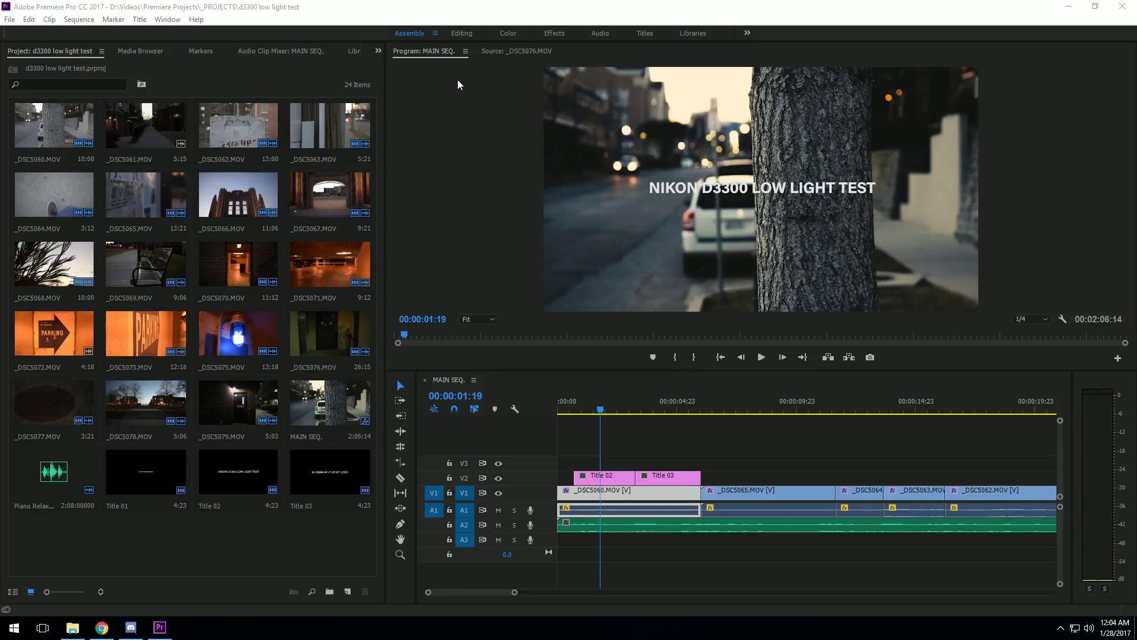
Step: Move the MAIN SEQ. playhead to 00:00:02:23 and select around the _DSC5065 and _DSC5060 clips
{"action": "left_click", "coordinate": [450, 13]}
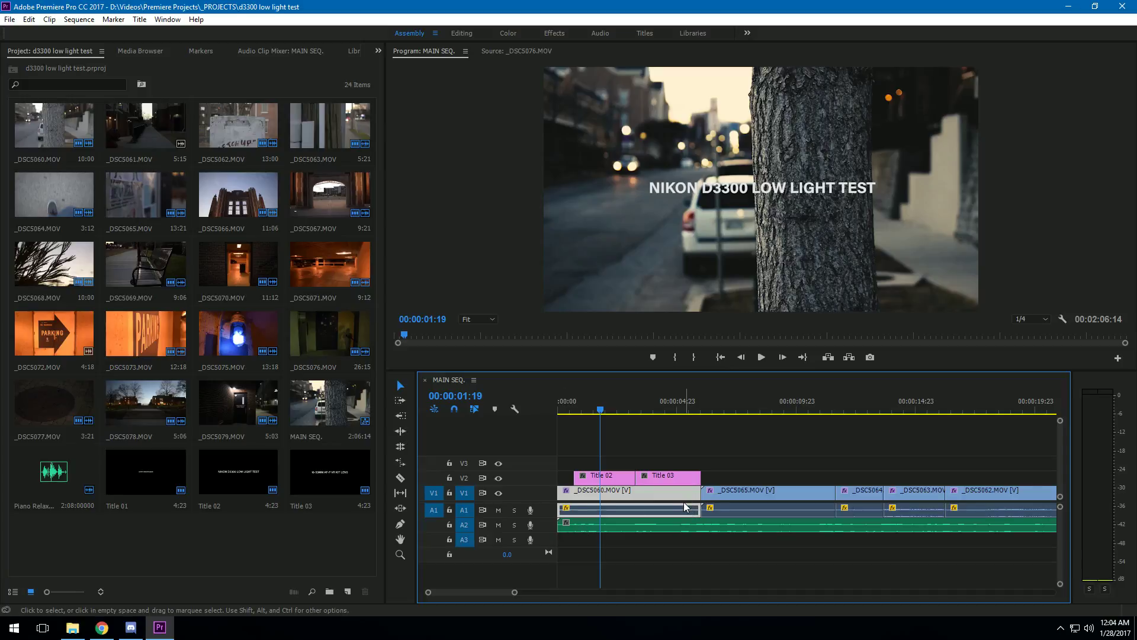
{"action": "left_click_drag", "start_coordinate": [598, 412], "coordinate": [627, 413]}
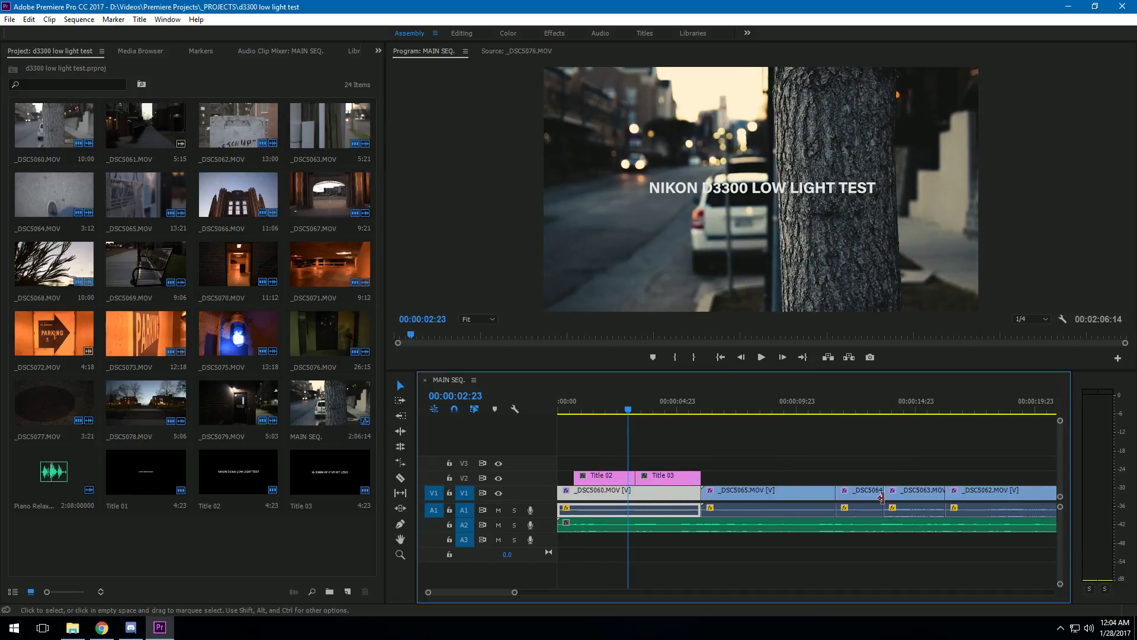
{"action": "left_click", "coordinate": [751, 494]}
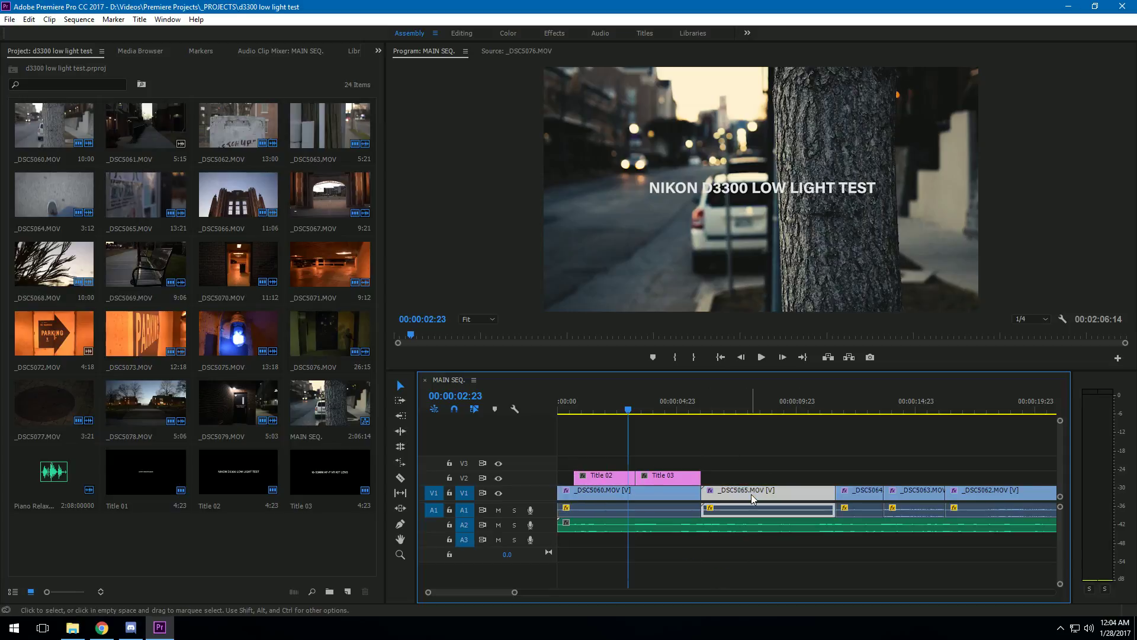
{"action": "left_click", "coordinate": [616, 495]}
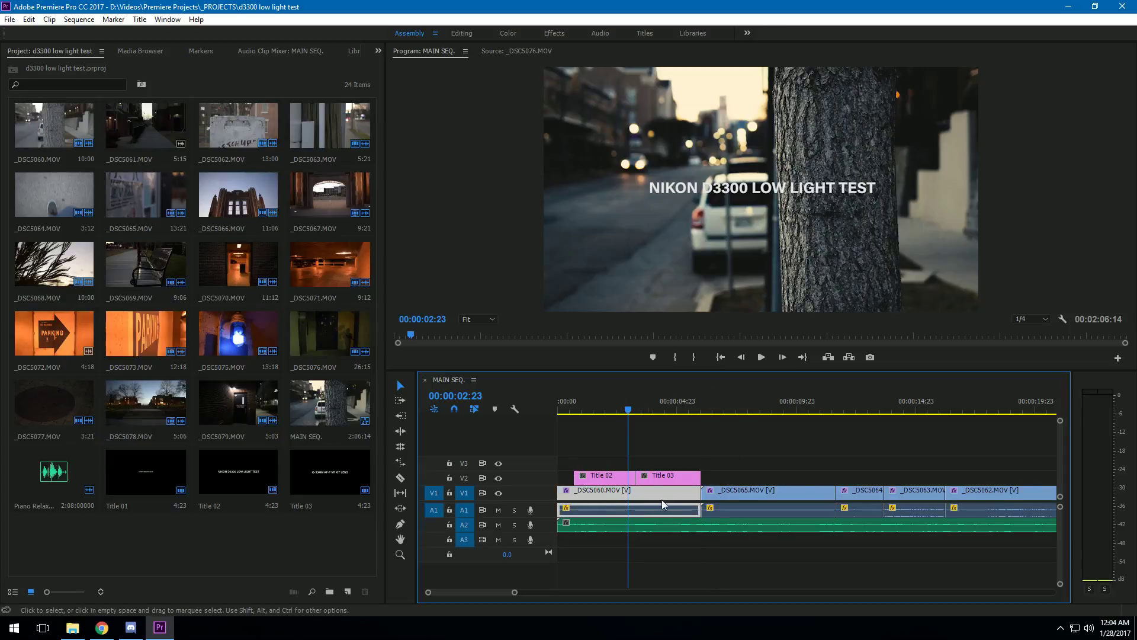
{"action": "left_click", "coordinate": [717, 502]}
{"action": "left_click", "coordinate": [678, 495]}
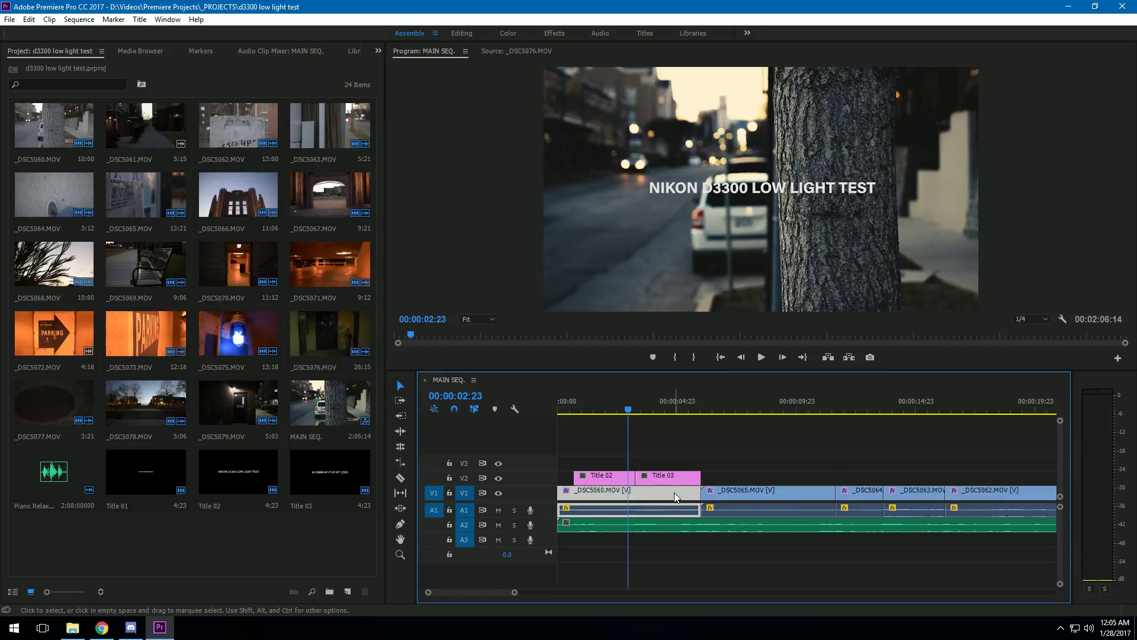
Step: Open Export Settings for MAIN SEQ. via File > Export > Media, then move and enlarge the dialog
{"action": "left_click", "coordinate": [10, 21]}
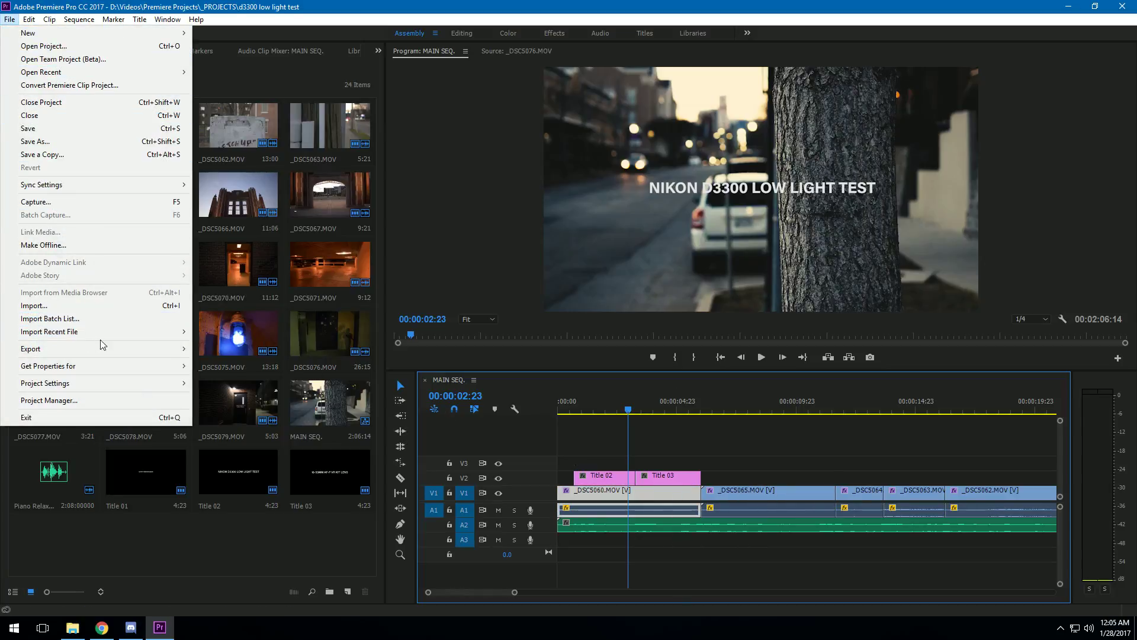
{"action": "mouse_move", "coordinate": [142, 356]}
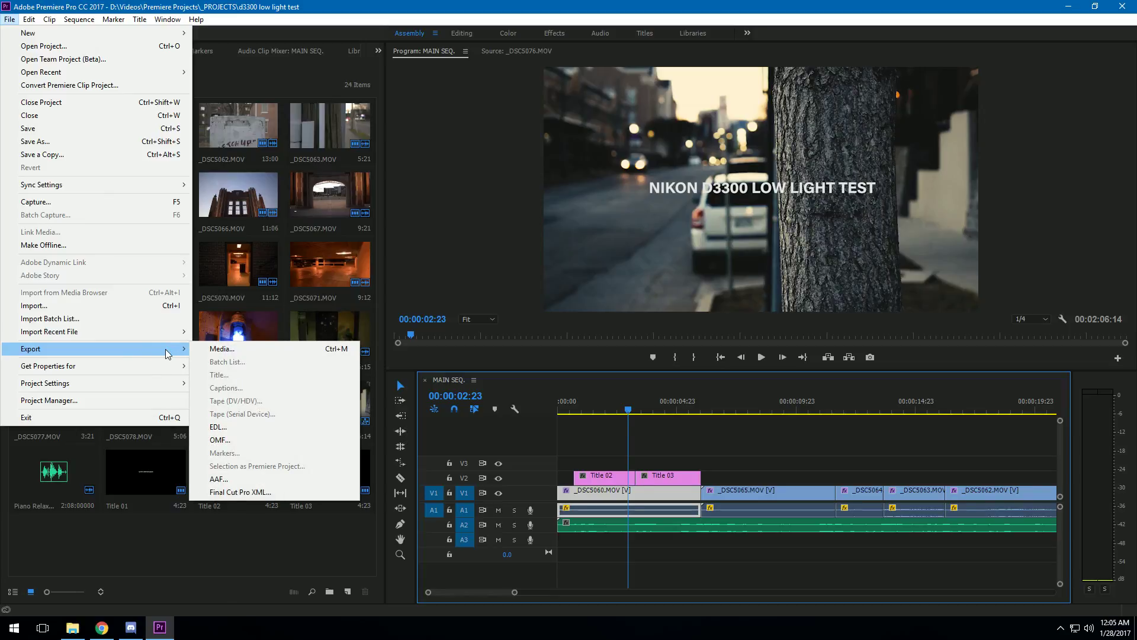
{"action": "left_click", "coordinate": [240, 350]}
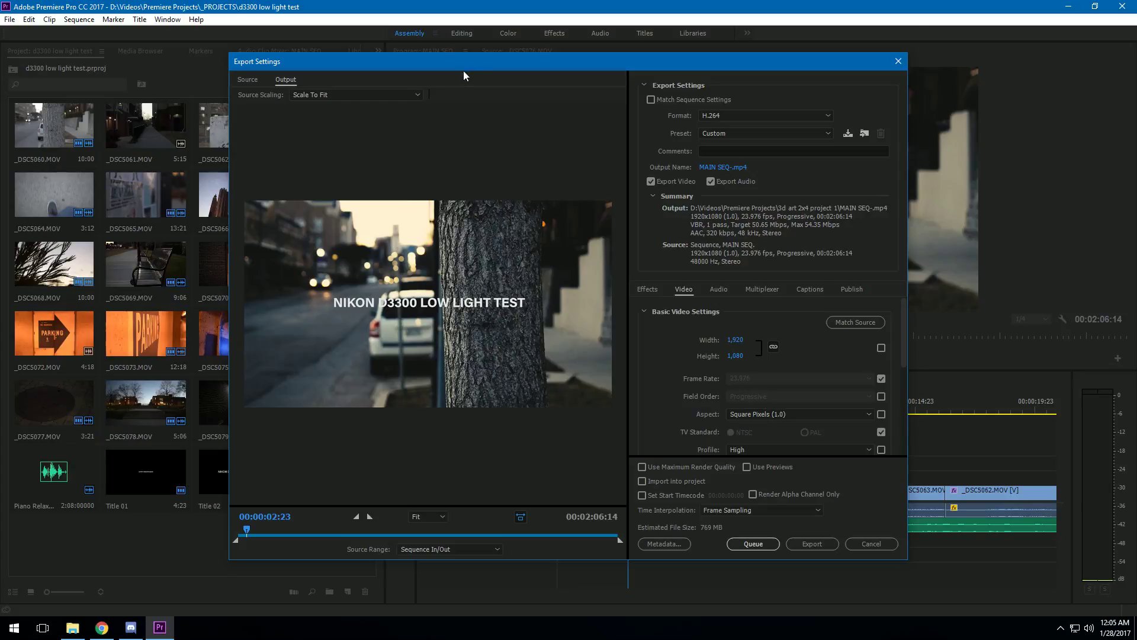
{"action": "left_click_drag", "start_coordinate": [480, 67], "coordinate": [433, 54]}
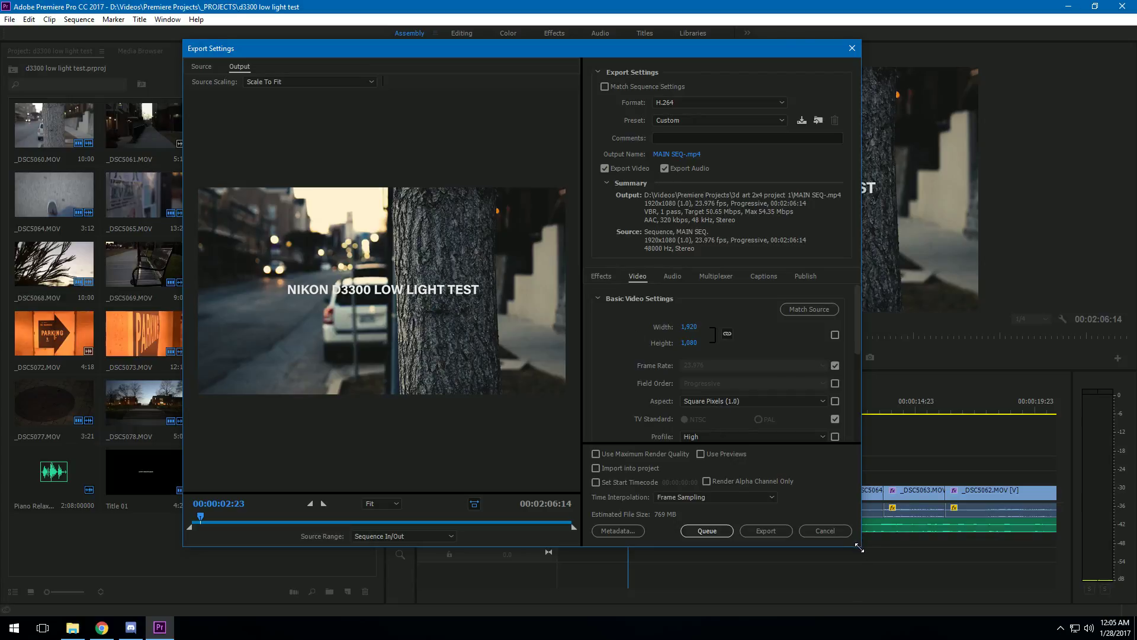
{"action": "left_click_drag", "start_coordinate": [859, 549], "coordinate": [921, 570]}
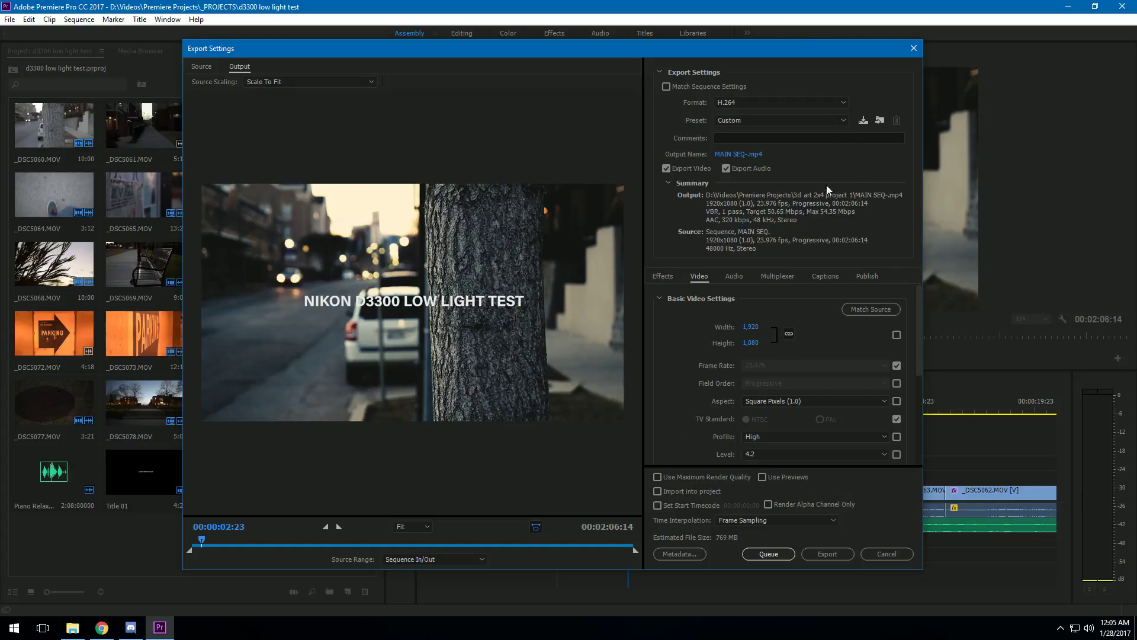
Step: Keep H.264 as the export format and bring up the Preset list
{"action": "left_click", "coordinate": [847, 102]}
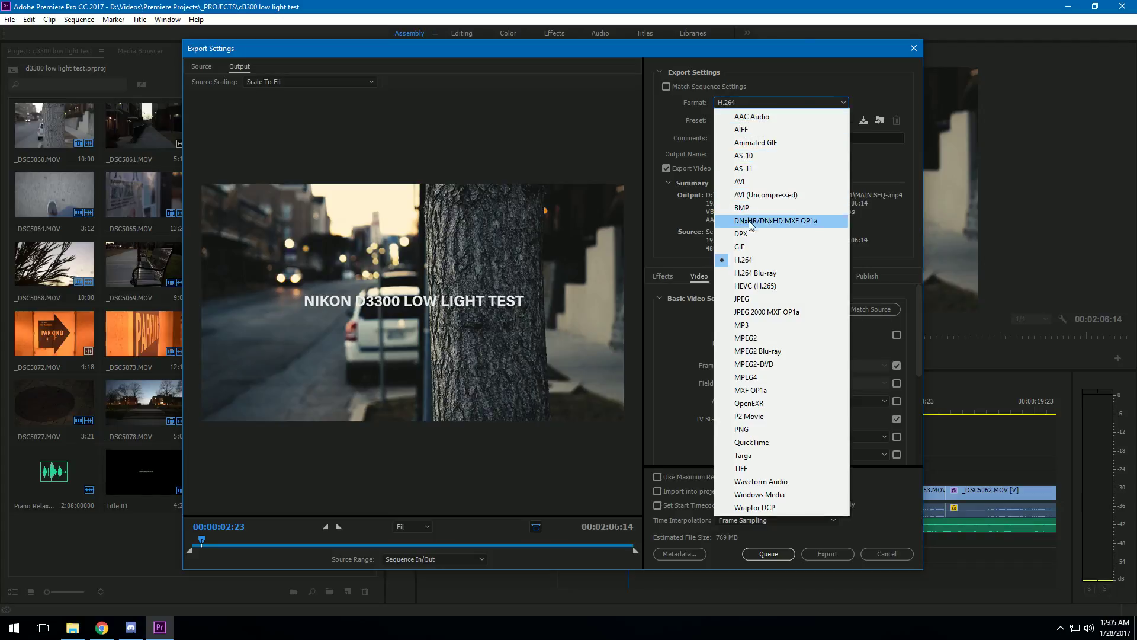
{"action": "left_click", "coordinate": [773, 261]}
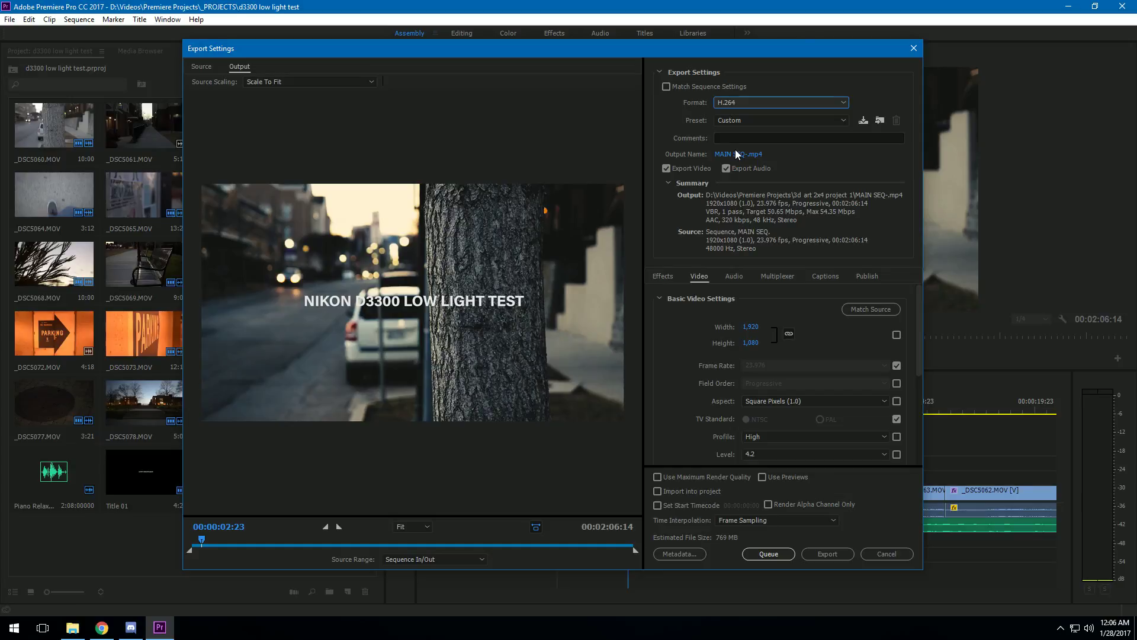
{"action": "left_click", "coordinate": [722, 123]}
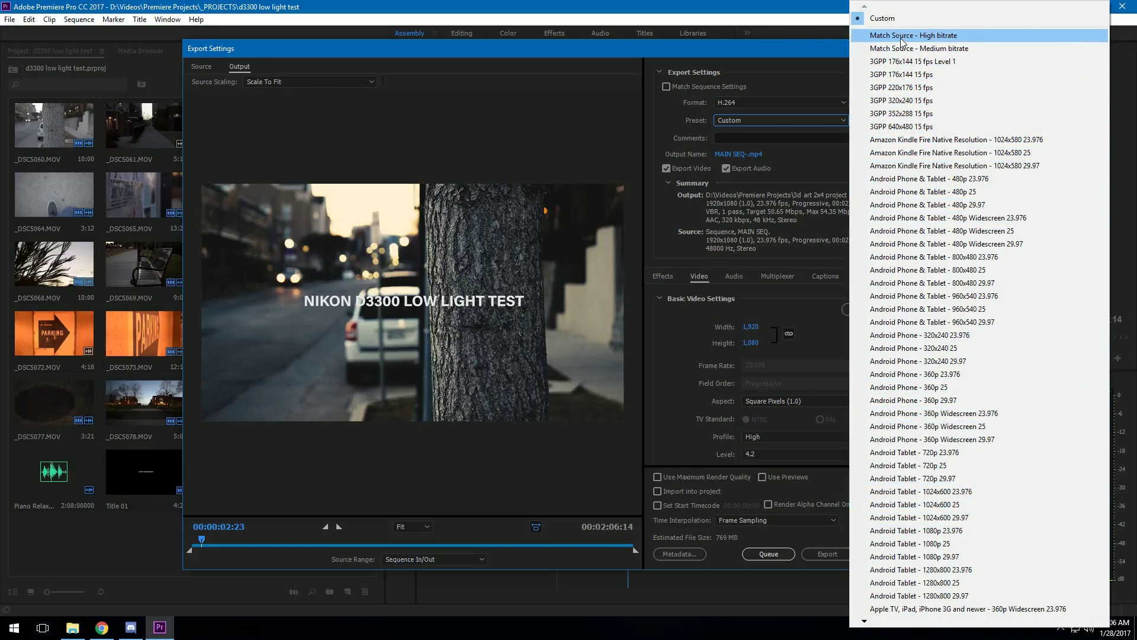
Step: Choose the Match Source - High bitrate preset and scroll down to Bitrate Settings
{"action": "left_click", "coordinate": [942, 39]}
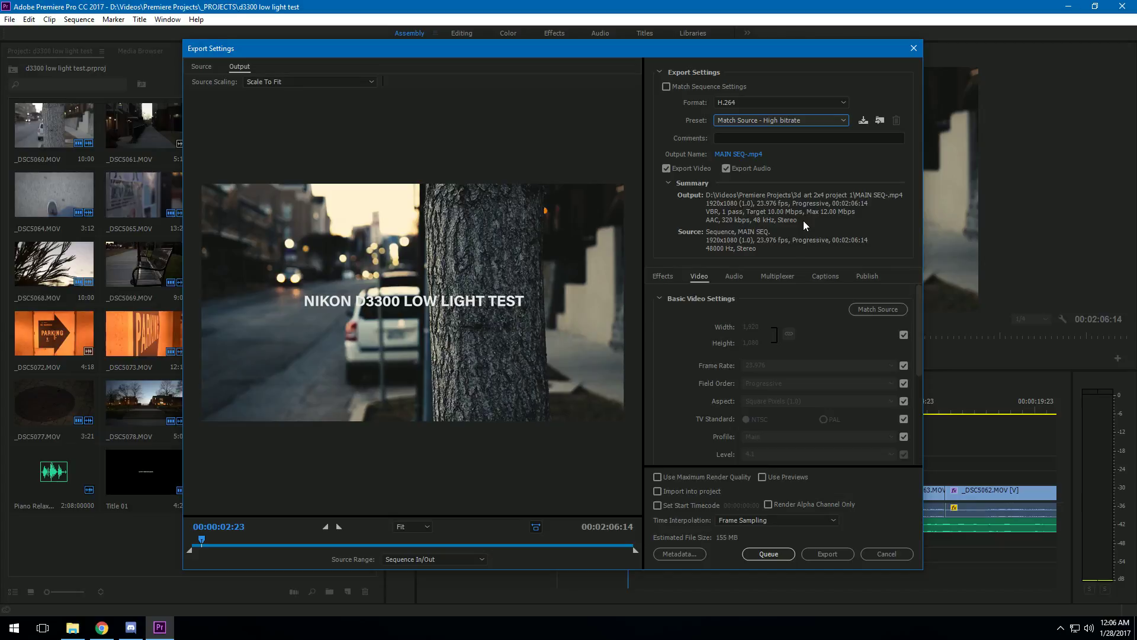
{"action": "scroll", "coordinate": [918, 318], "scroll_direction": "down", "scroll_amount": 3}
{"action": "scroll", "coordinate": [911, 368], "scroll_direction": "down", "scroll_amount": 1}
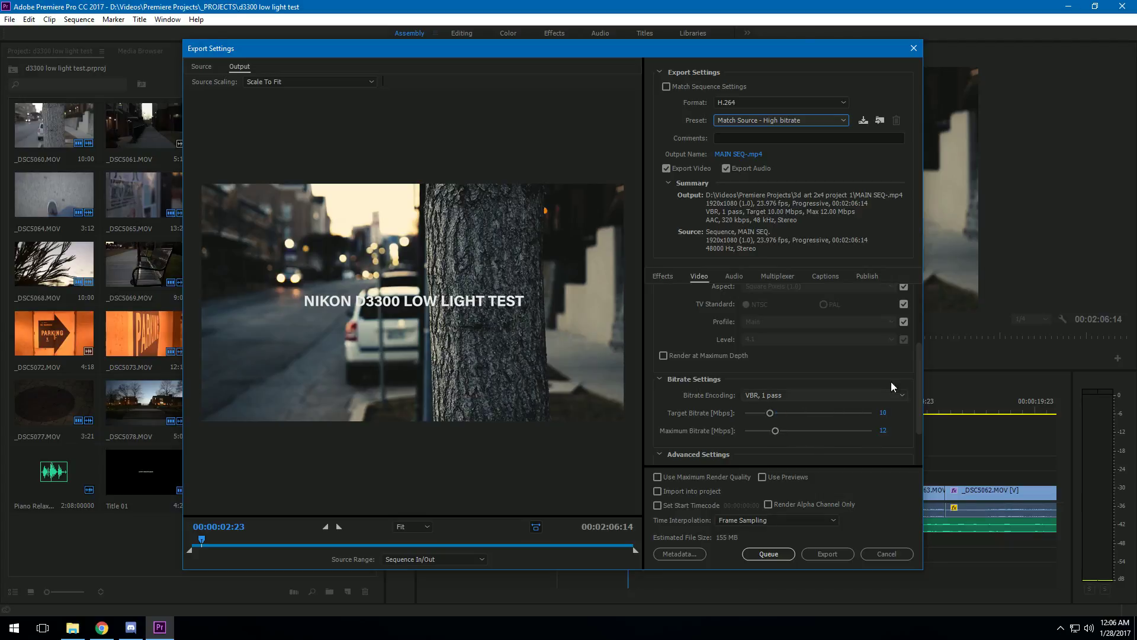
Step: Set the target bitrate to 20.71 Mbps, so the maximum also reads 20.71
{"action": "left_click_drag", "start_coordinate": [920, 380], "coordinate": [918, 418]}
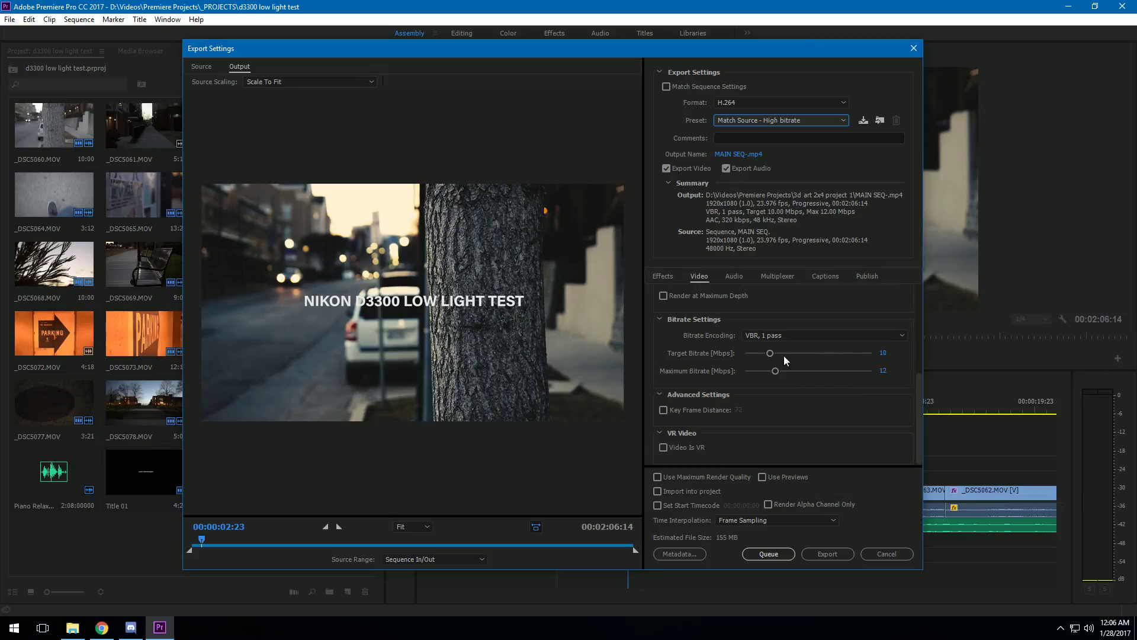
{"action": "left_click_drag", "start_coordinate": [770, 354], "coordinate": [798, 365]}
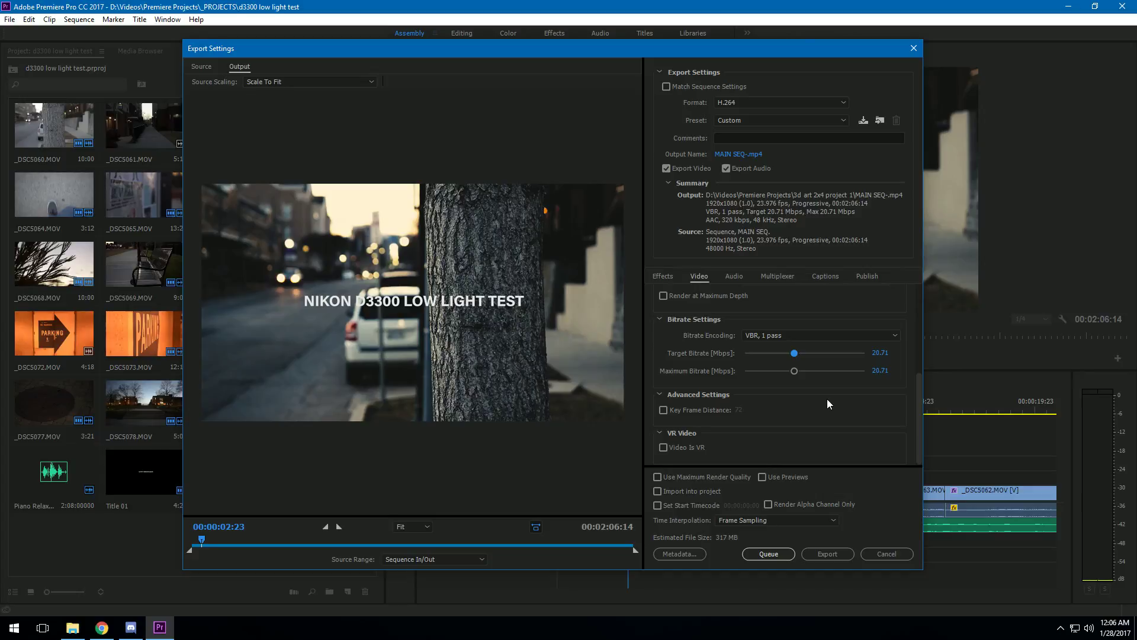
Step: Switch bitrate encoding to VBR, 2 pass, keeping the 20.71 Mbps target
{"action": "left_click", "coordinate": [770, 337]}
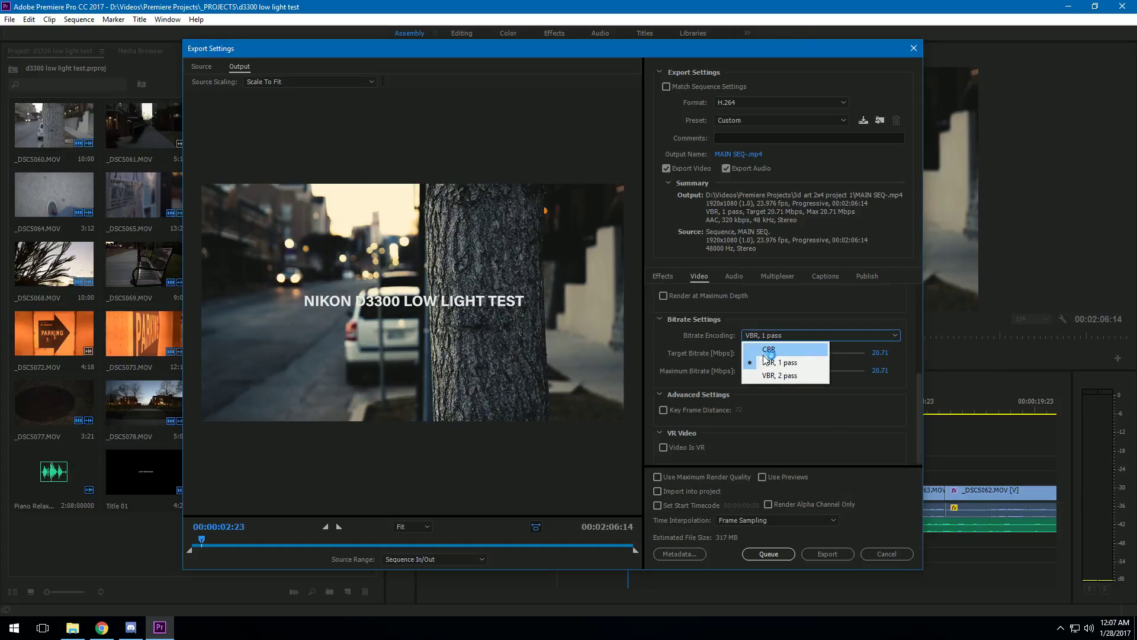
{"action": "left_click", "coordinate": [792, 377]}
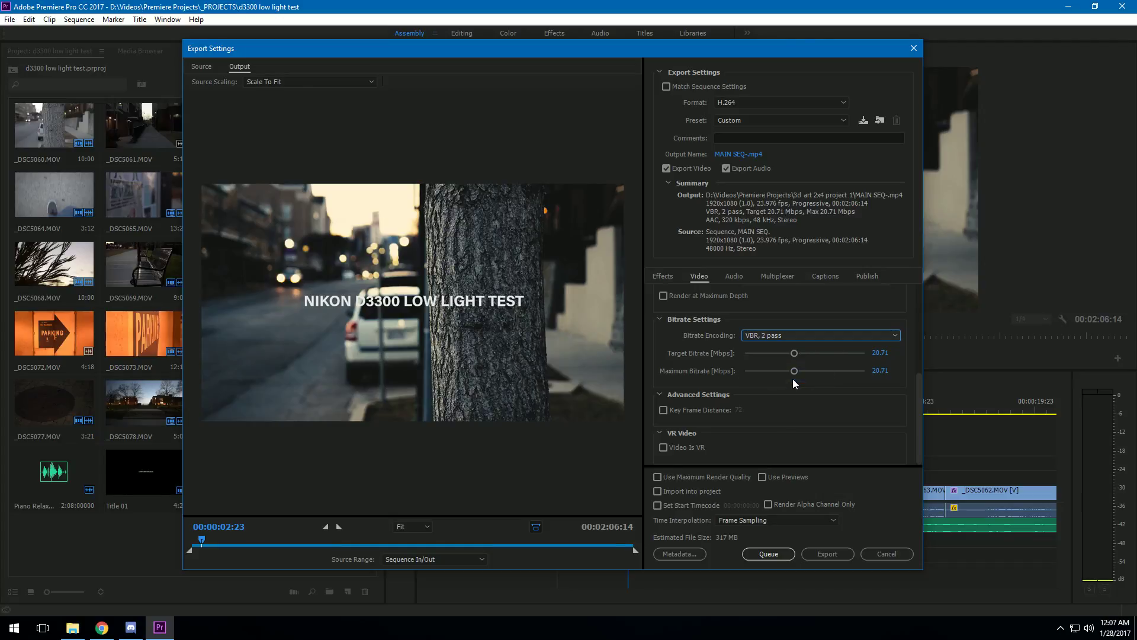
{"action": "left_click", "coordinate": [771, 337]}
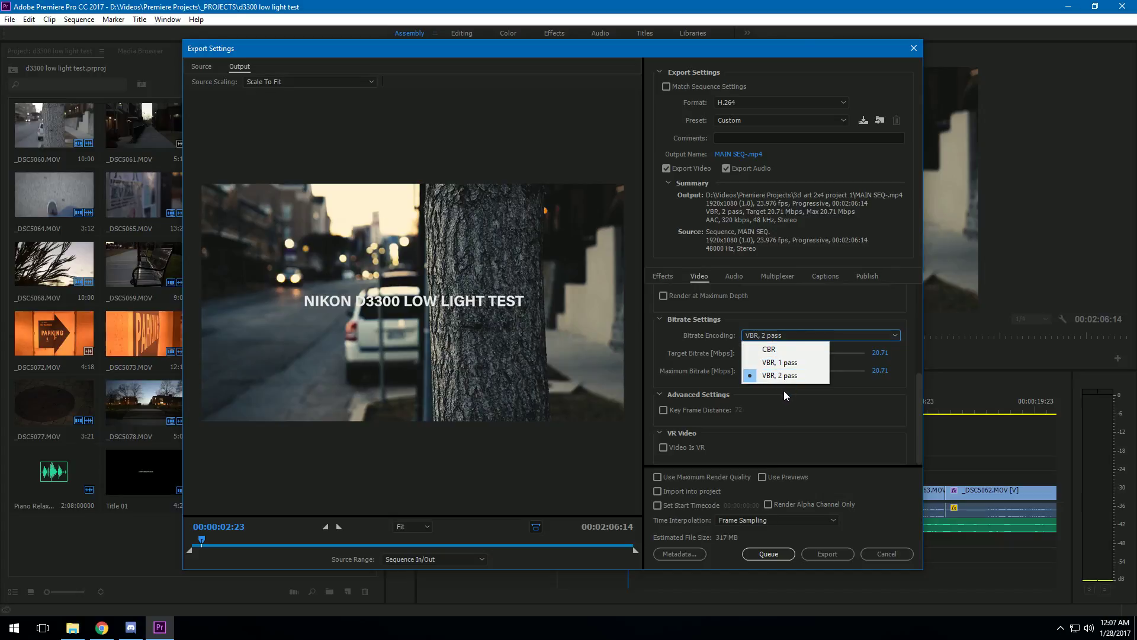
{"action": "left_click", "coordinate": [783, 389]}
{"action": "left_click", "coordinate": [781, 335]}
{"action": "left_click", "coordinate": [807, 378]}
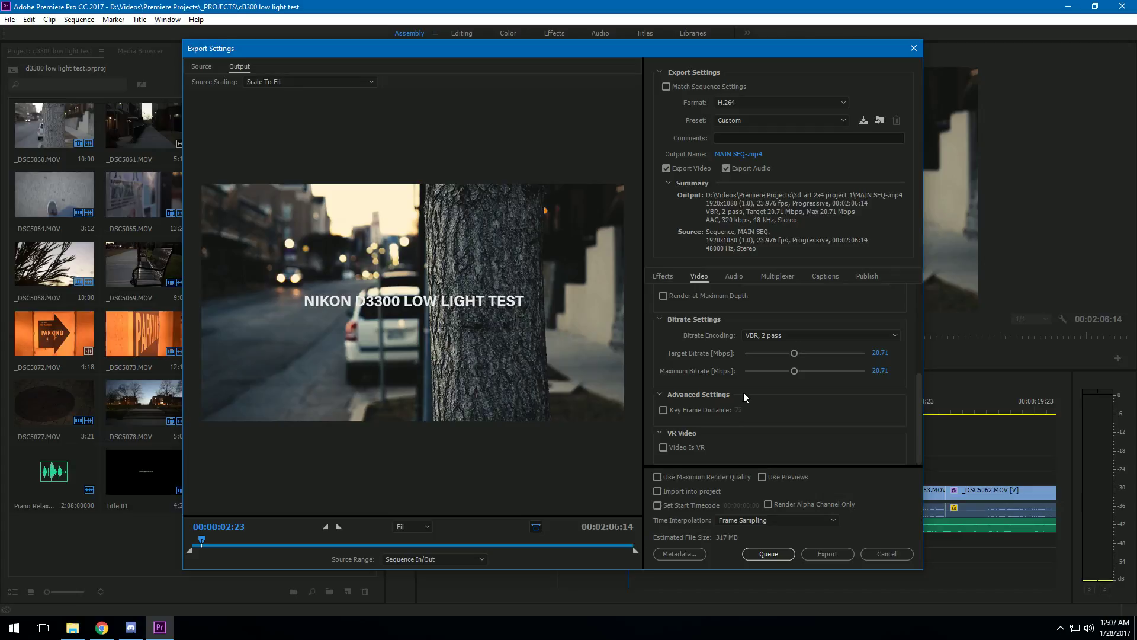
Step: Apply the YouTube 1080p HD preset: VBR 1 pass at 16 Mbps target and maximum
{"action": "scroll", "coordinate": [744, 392], "scroll_direction": "up", "scroll_amount": 6}
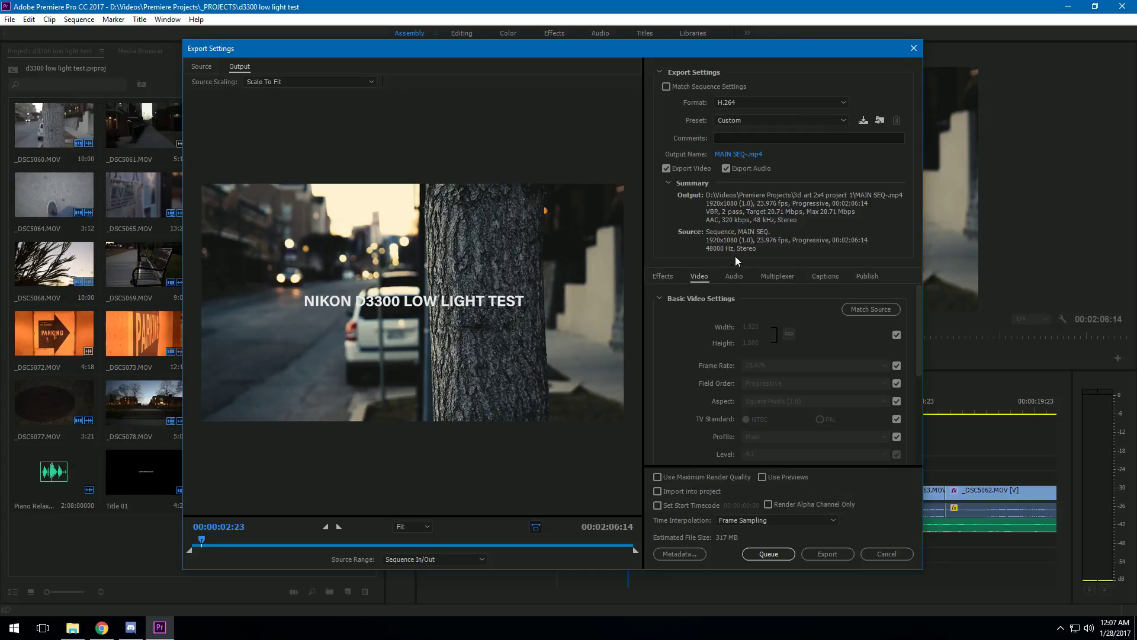
{"action": "left_click", "coordinate": [741, 119]}
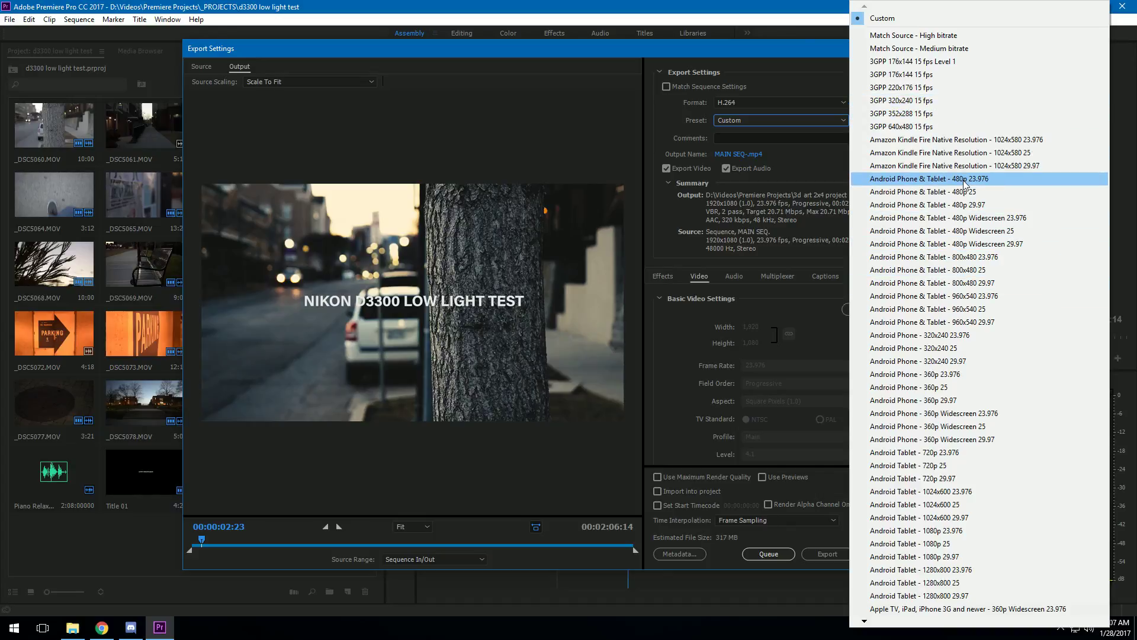
{"action": "scroll", "coordinate": [965, 183], "scroll_direction": "down", "scroll_amount": 15}
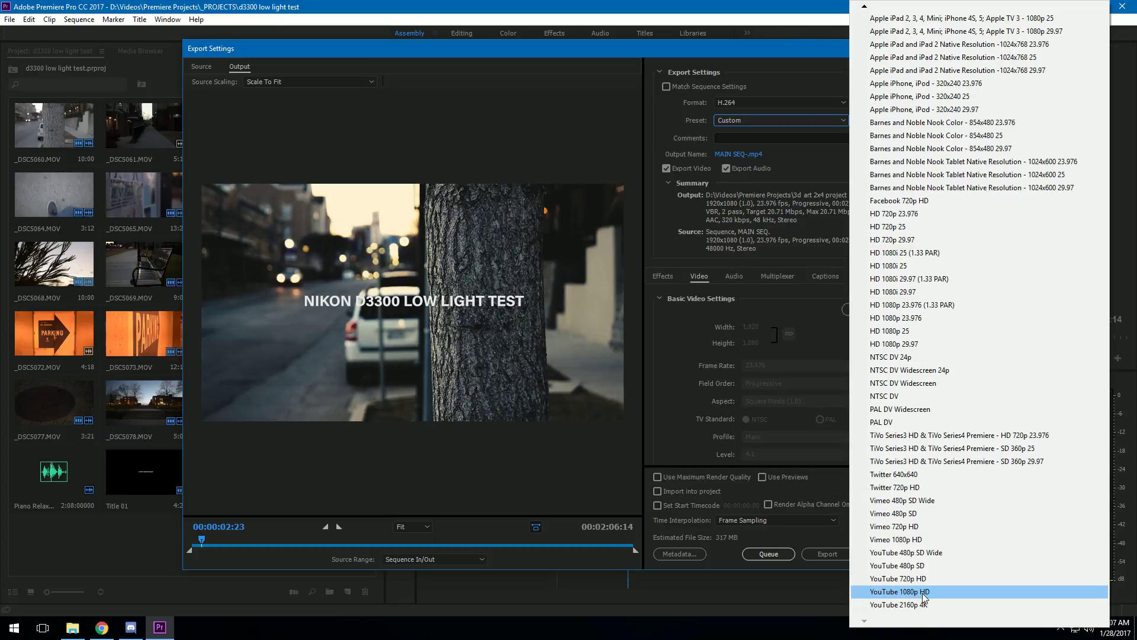
{"action": "left_click", "coordinate": [922, 592]}
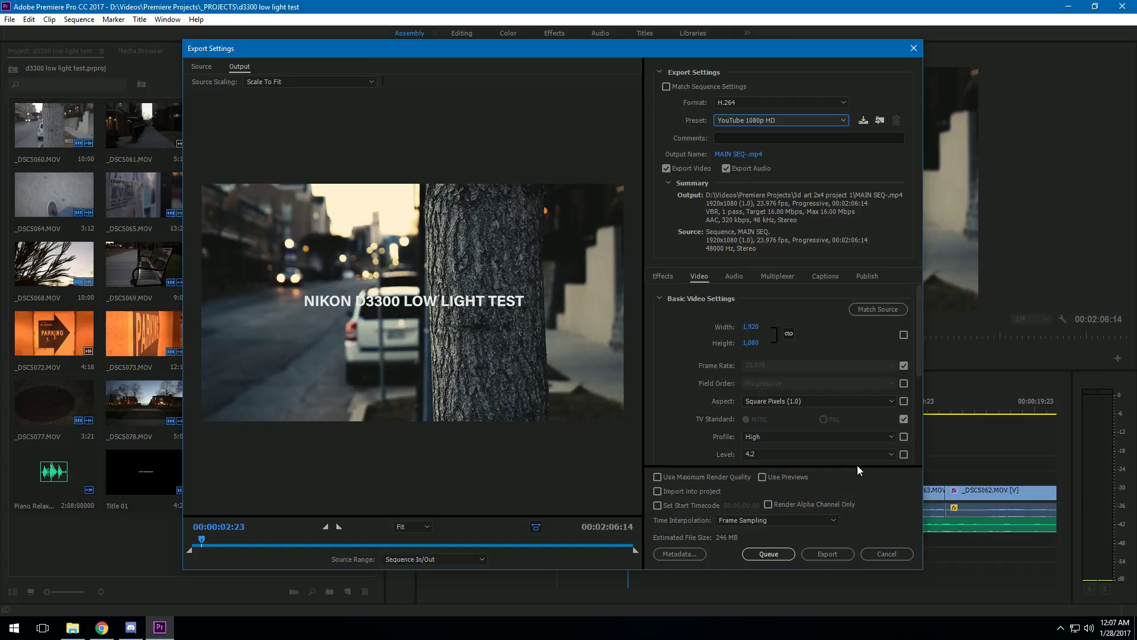
{"action": "left_click_drag", "start_coordinate": [915, 351], "coordinate": [930, 439]}
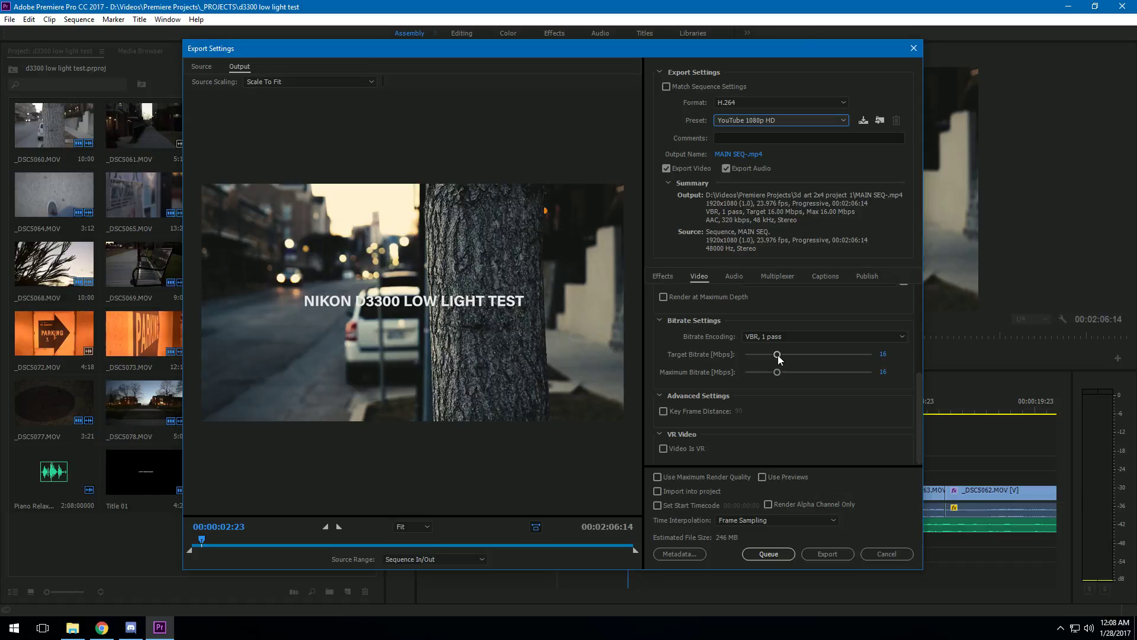
Step: Set the target bitrate to about 20.35 Mbps (21.89 max), turning the preset Custom
{"action": "left_click_drag", "start_coordinate": [777, 354], "coordinate": [789, 356]}
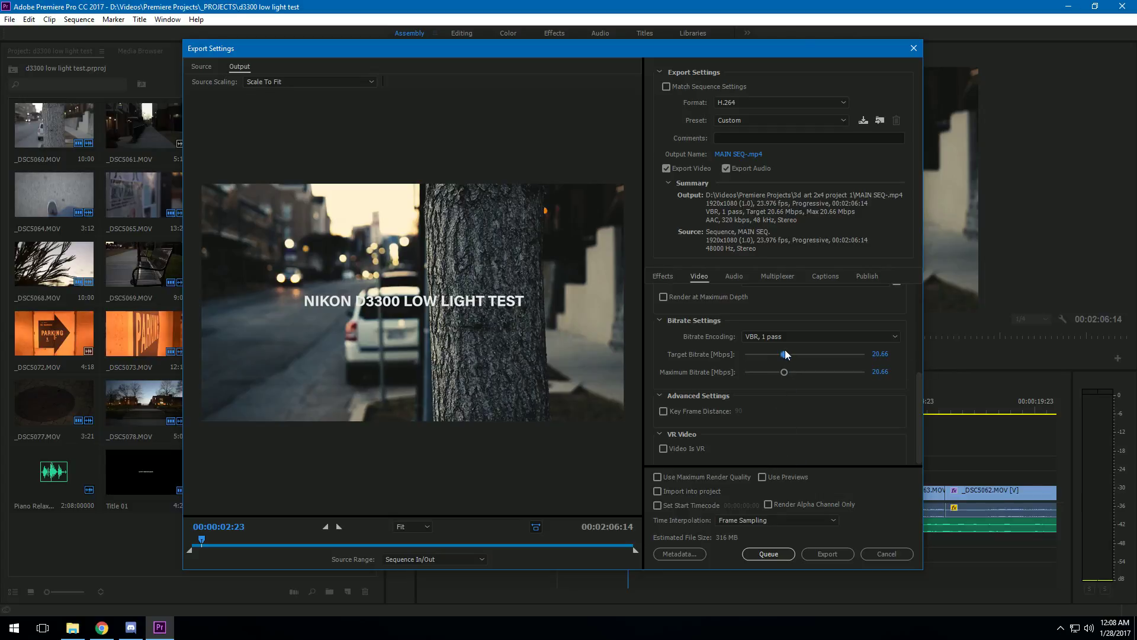
{"action": "left_click_drag", "start_coordinate": [830, 354], "coordinate": [845, 359]}
{"action": "left_click_drag", "start_coordinate": [843, 355], "coordinate": [785, 372]}
Step: Review the Audio, Multiplexer, Captions and Publish export settings, then return to Video
{"action": "scroll", "coordinate": [915, 391], "scroll_direction": "up", "scroll_amount": 5}
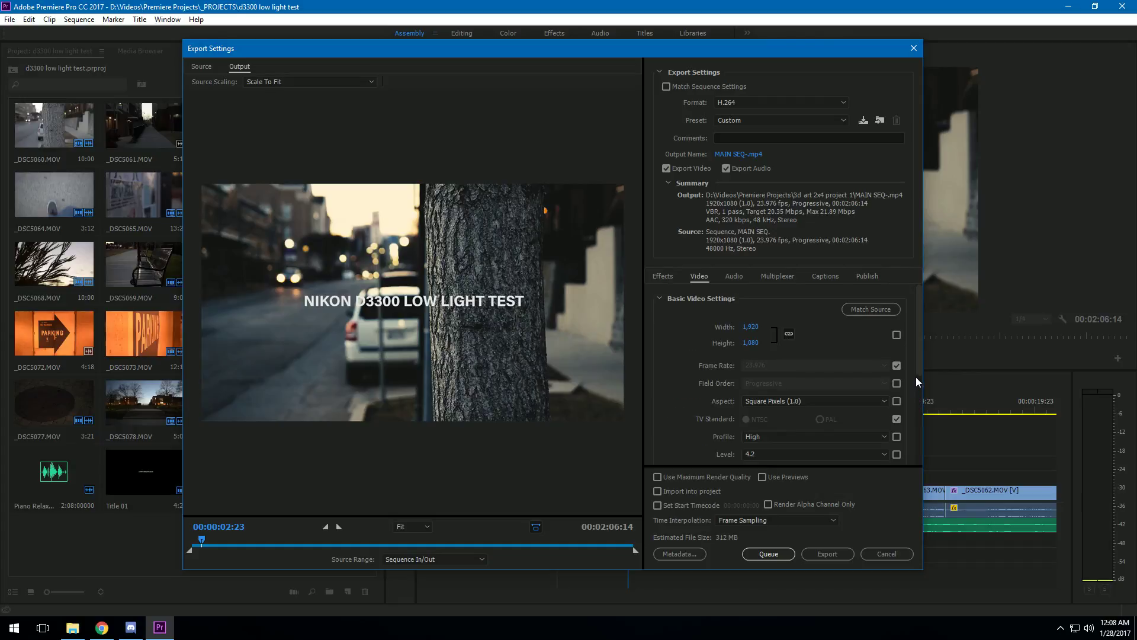
{"action": "left_click", "coordinate": [734, 276]}
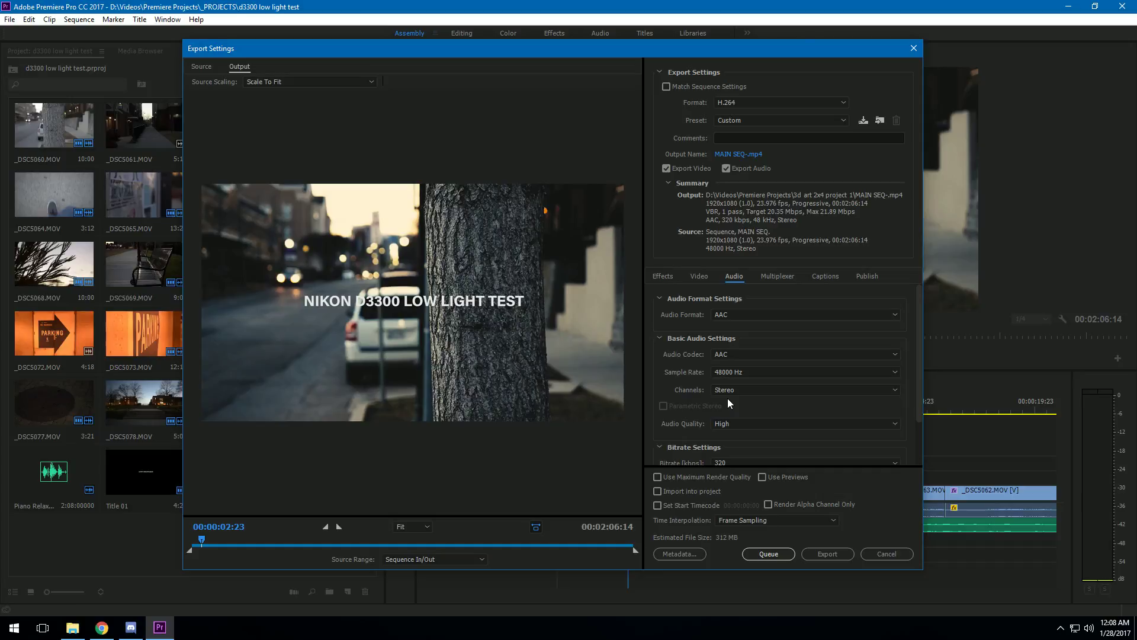
{"action": "left_click", "coordinate": [771, 277]}
{"action": "left_click", "coordinate": [818, 277]}
{"action": "left_click", "coordinate": [866, 273]}
{"action": "left_click", "coordinate": [709, 278]}
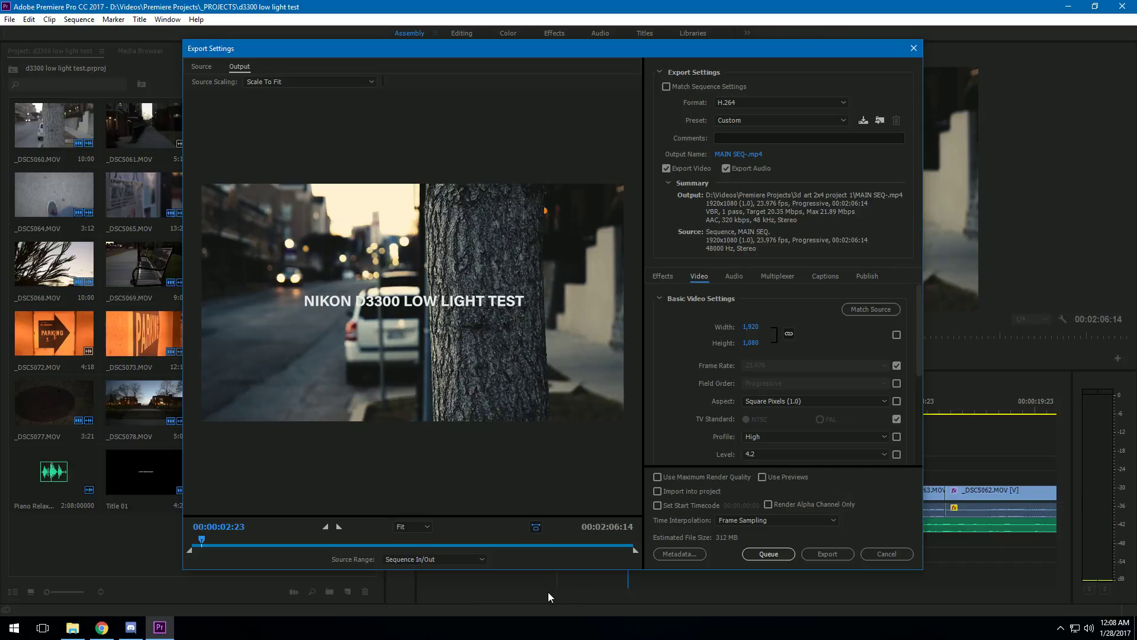
Step: Set the Source Range to Entire Sequence, covering 00:02:06:14
{"action": "left_click_drag", "start_coordinate": [187, 552], "coordinate": [293, 552]}
{"action": "left_click_drag", "start_coordinate": [635, 551], "coordinate": [631, 556]}
{"action": "left_click_drag", "start_coordinate": [450, 548], "coordinate": [286, 558]}
{"action": "left_click_drag", "start_coordinate": [201, 540], "coordinate": [275, 553]}
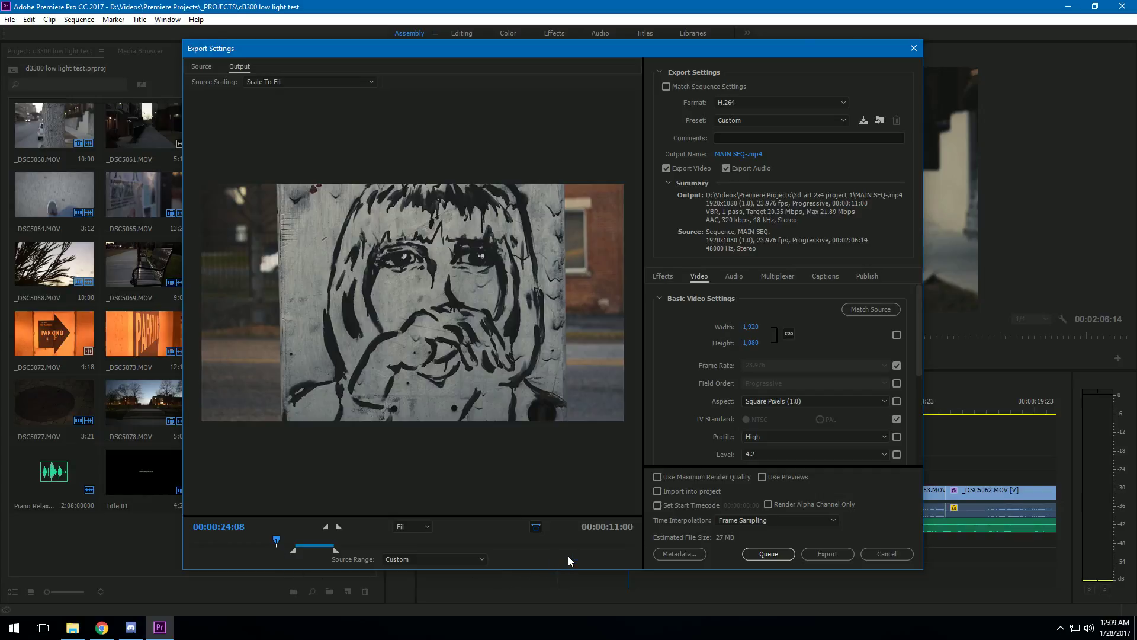
{"action": "left_click", "coordinate": [410, 559]}
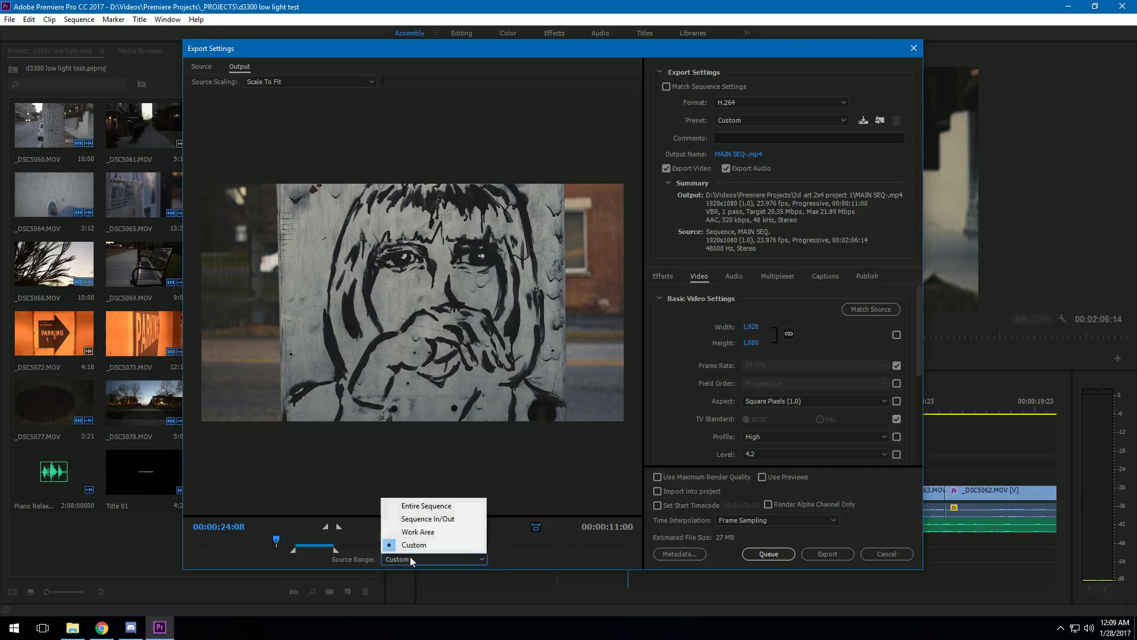
{"action": "left_click", "coordinate": [421, 506]}
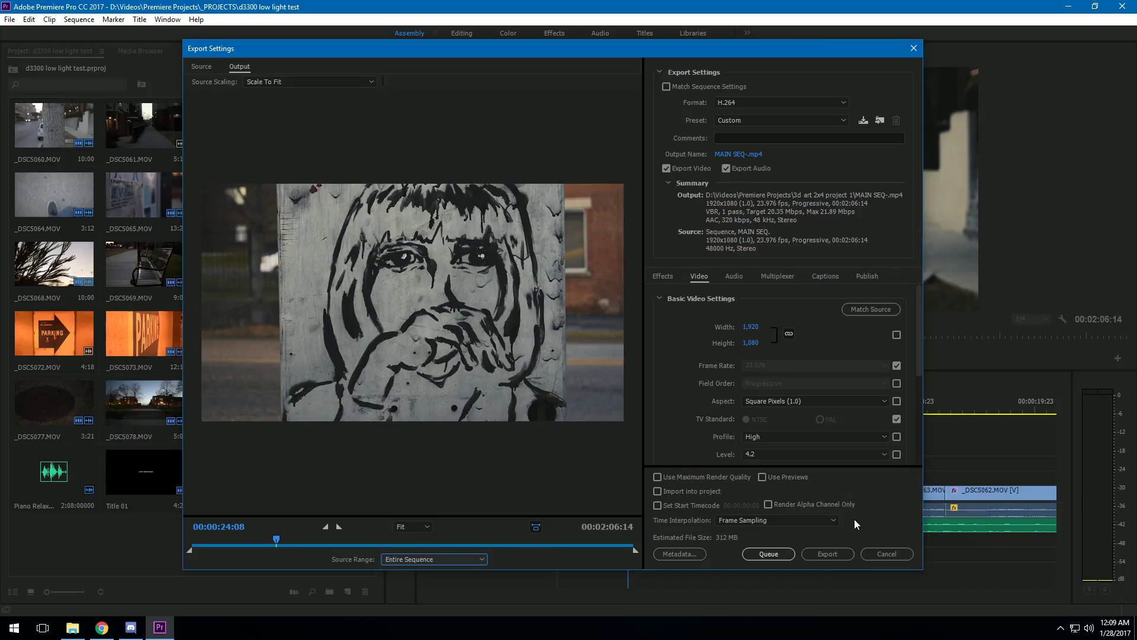
Step: Queue the MAIN SEQ. export to Adobe Media Encoder
{"action": "left_click", "coordinate": [771, 557]}
Step: Queue the MAIN SEQ. H.264 export in Media Encoder and bring the Media Encoder window forward
{"action": "left_click", "coordinate": [784, 553]}
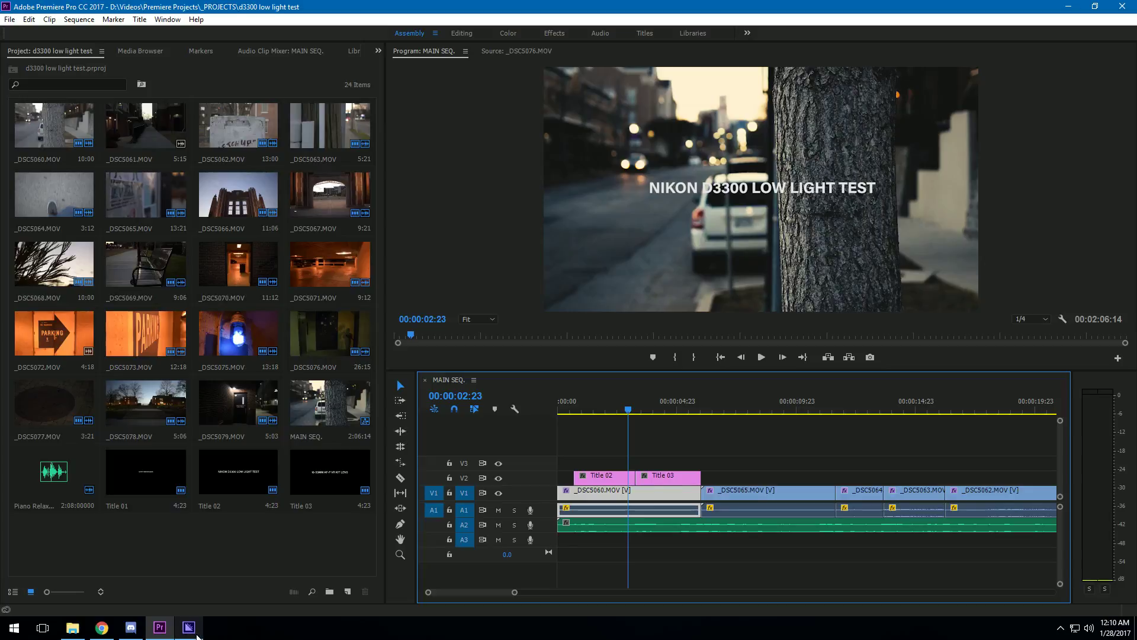
{"action": "mouse_move", "coordinate": [197, 637]}
{"action": "mouse_move", "coordinate": [207, 600]}
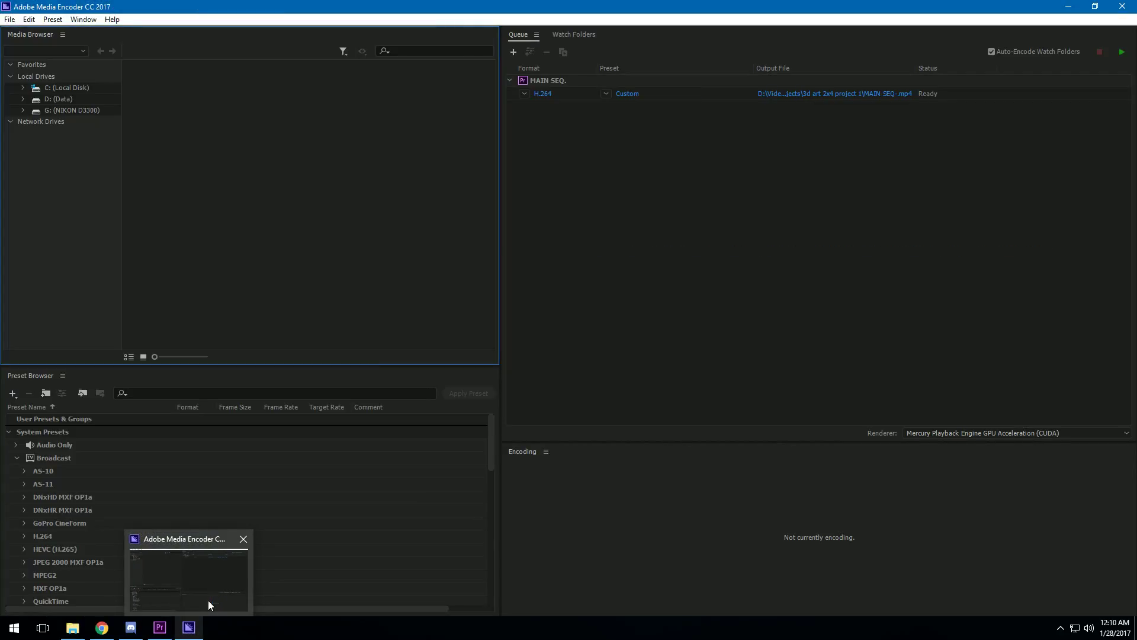
{"action": "left_click", "coordinate": [207, 600]}
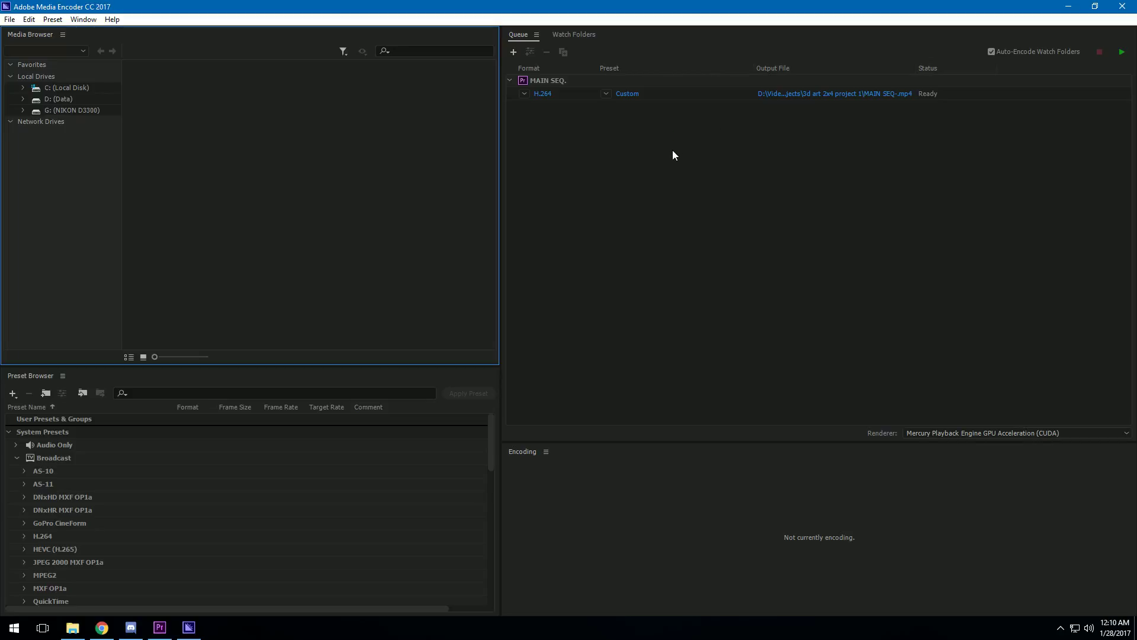
Step: Point the queued job's output to 'test lol.mp4' in Premiere Projects\_PROJECTS
{"action": "left_click", "coordinate": [815, 97]}
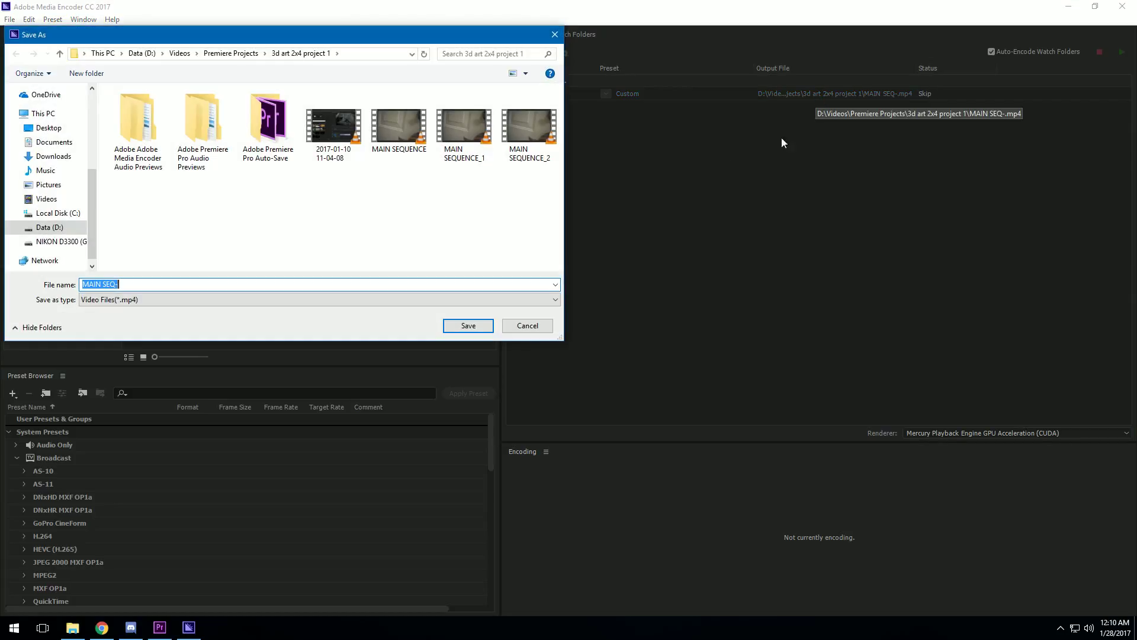
{"action": "left_click_drag", "start_coordinate": [522, 53], "coordinate": [638, 80]}
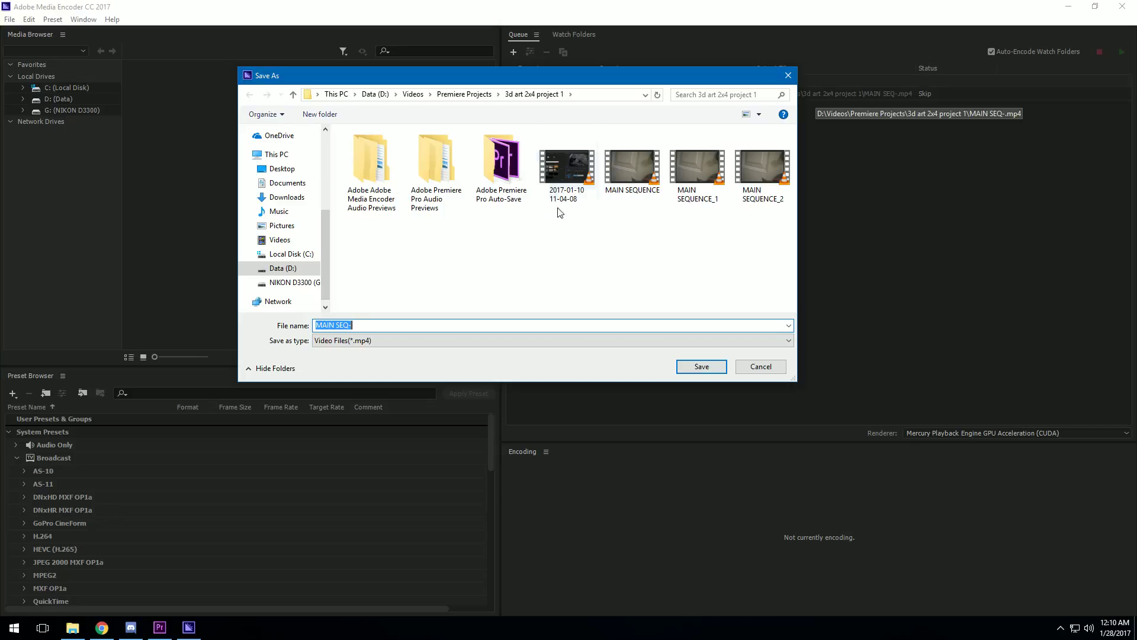
{"action": "left_click", "coordinate": [465, 94]}
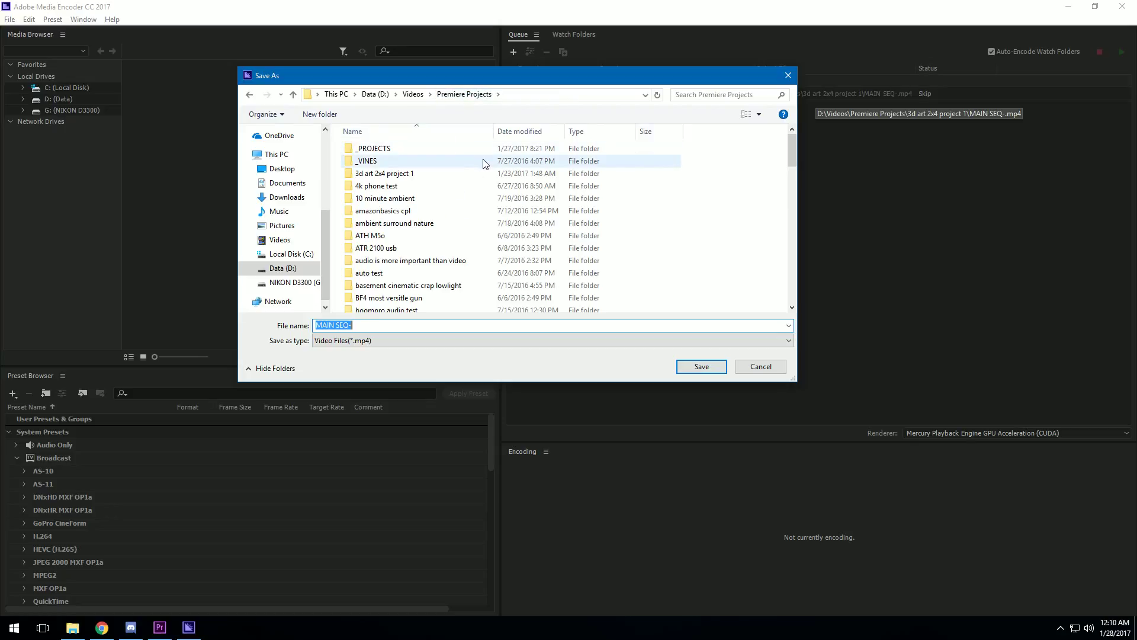
{"action": "double_click", "coordinate": [375, 149]}
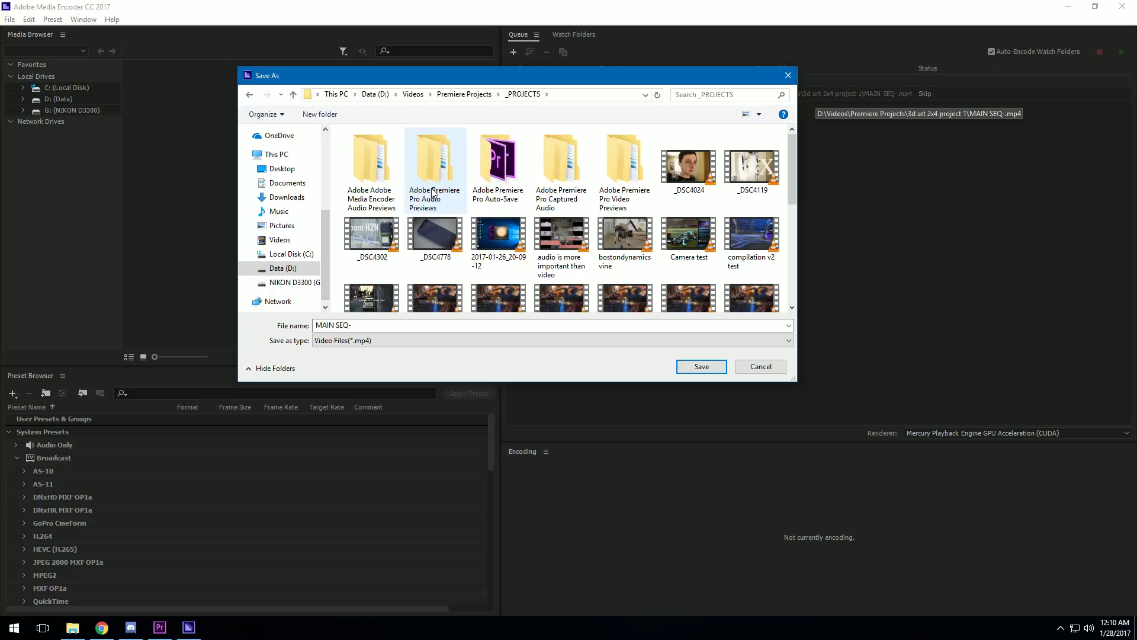
{"action": "left_click", "coordinate": [378, 326]}
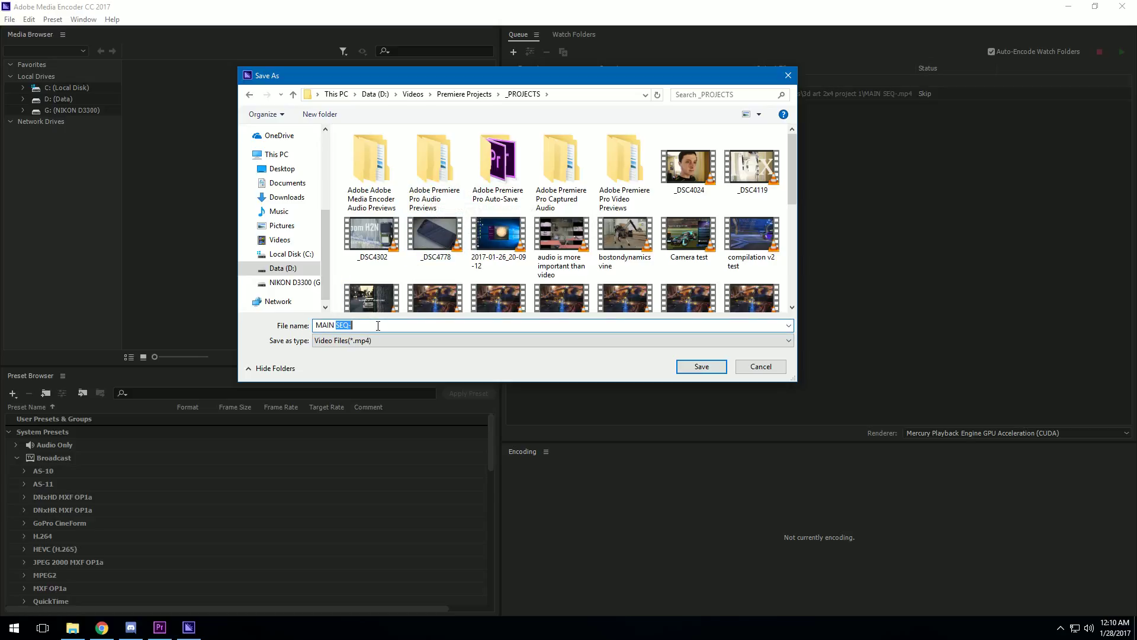
{"action": "type", "text": "test lol"}
{"action": "left_click", "coordinate": [715, 371]}
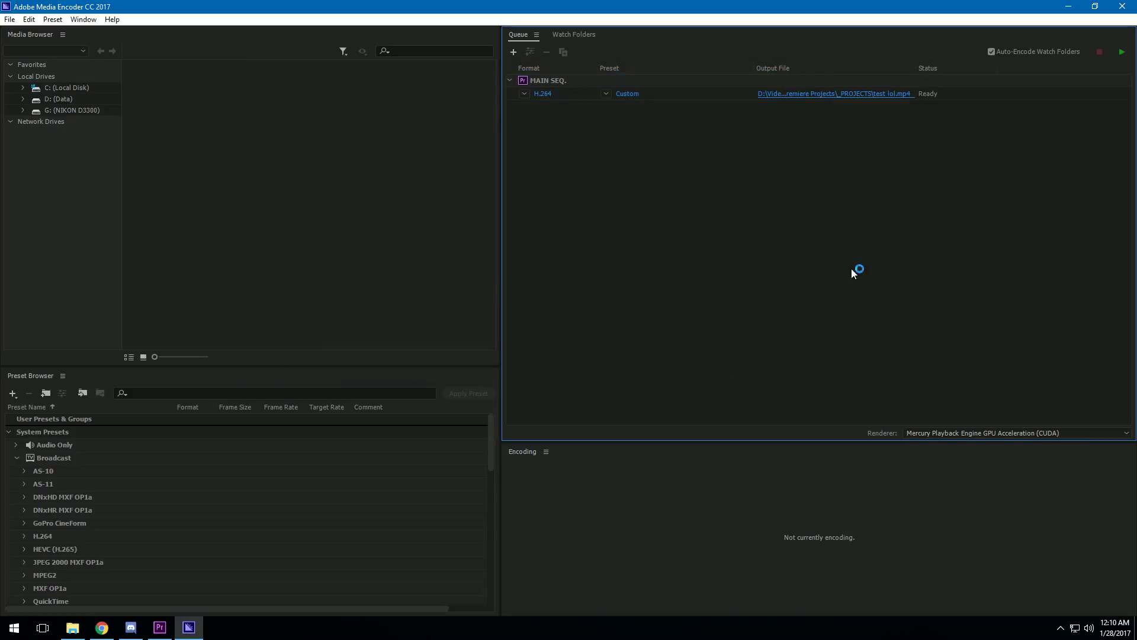
Step: Start encoding test lol.mp4, then pause, resume and pause it again, switching between Premiere and Media Encoder
{"action": "left_click", "coordinate": [1121, 53]}
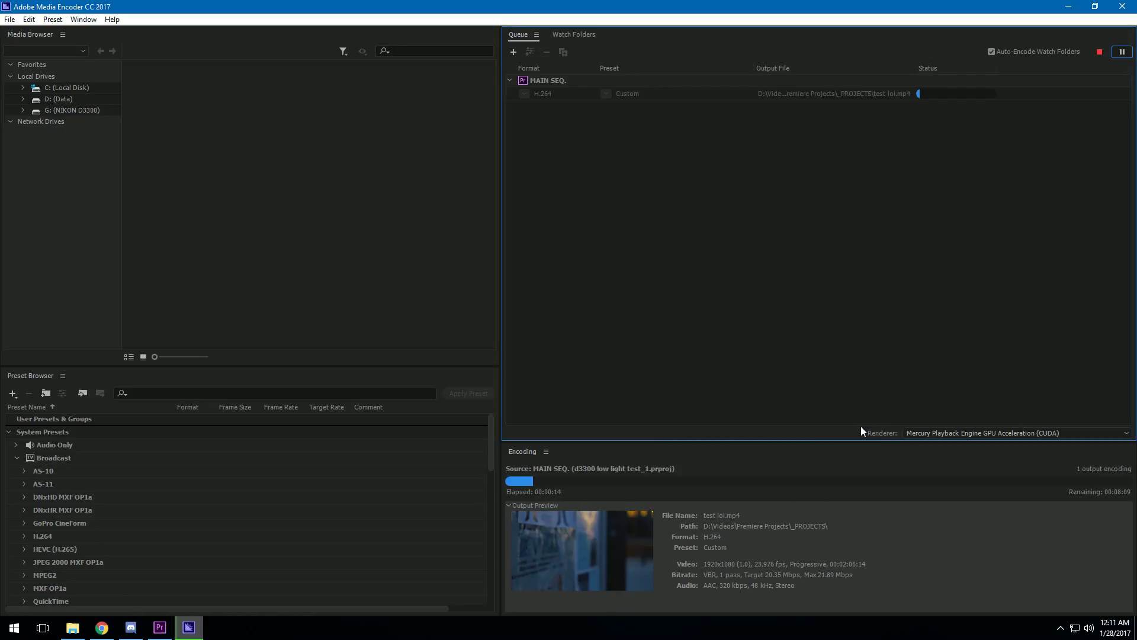
{"action": "left_click", "coordinate": [1123, 52]}
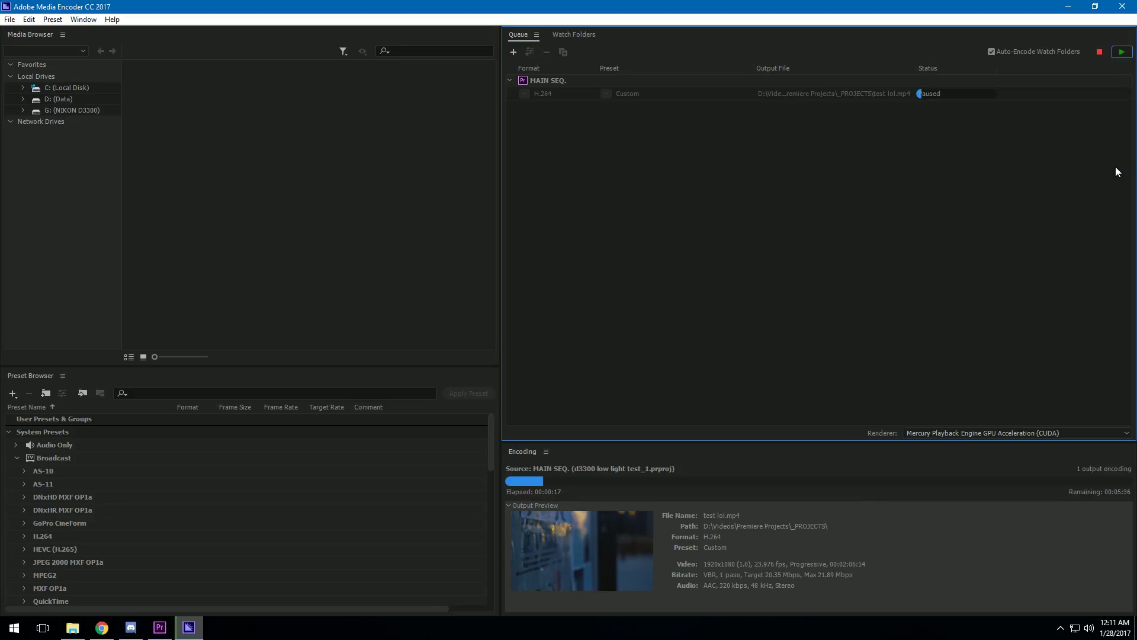
{"action": "left_click", "coordinate": [1069, 7]}
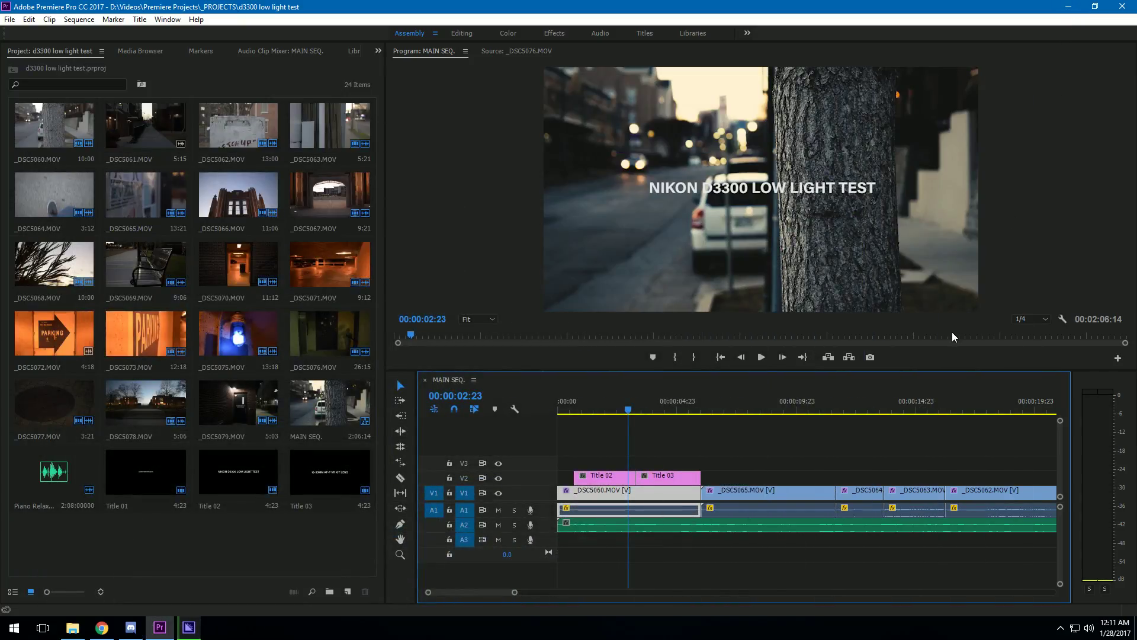
{"action": "left_click", "coordinate": [188, 628]}
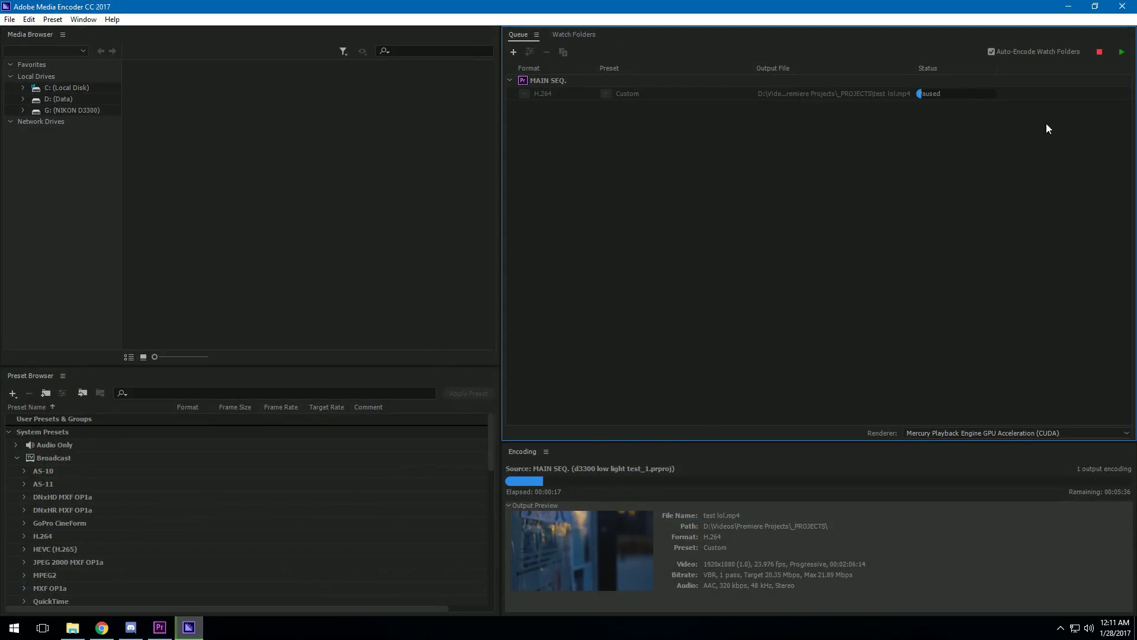
{"action": "left_click", "coordinate": [1123, 53]}
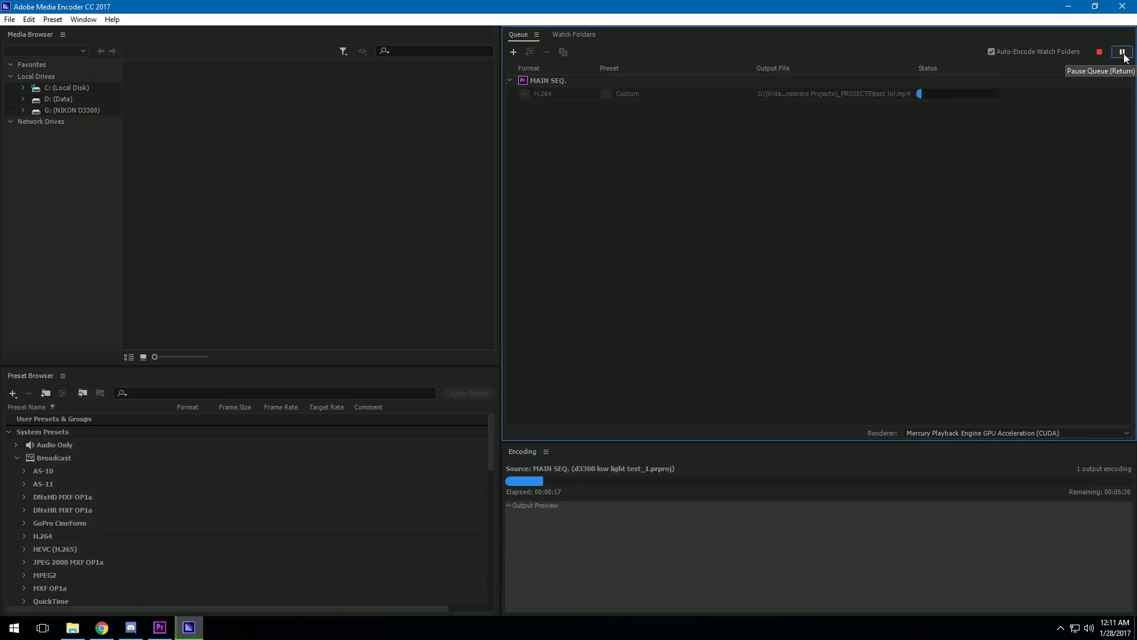
{"action": "left_click", "coordinate": [1123, 52]}
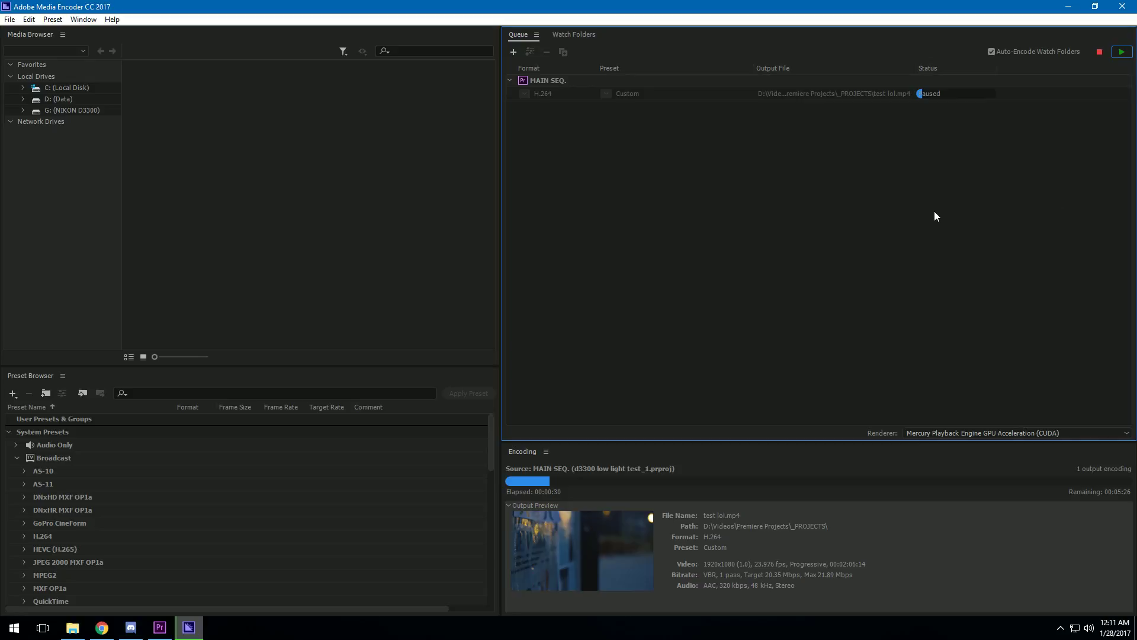
{"action": "left_click", "coordinate": [154, 630]}
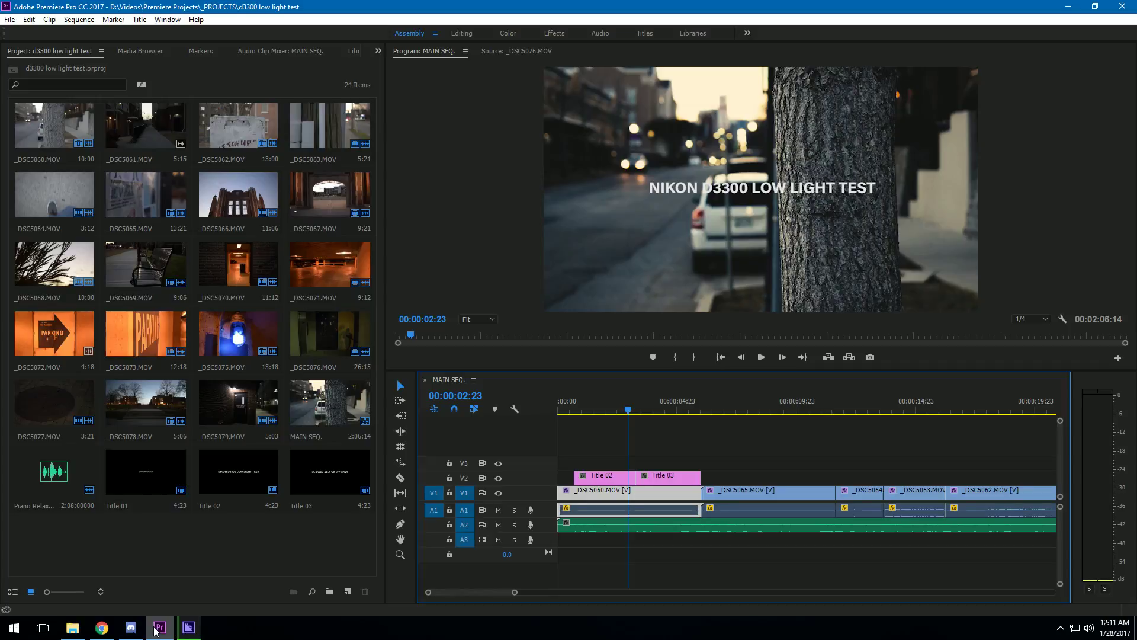
{"action": "left_click", "coordinate": [188, 628]}
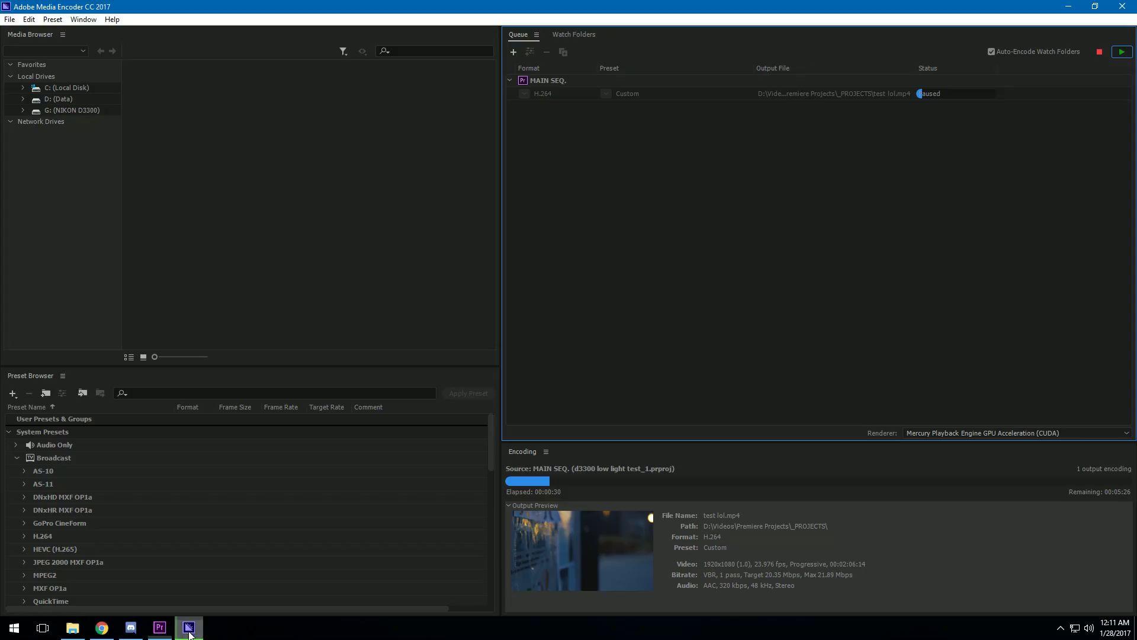